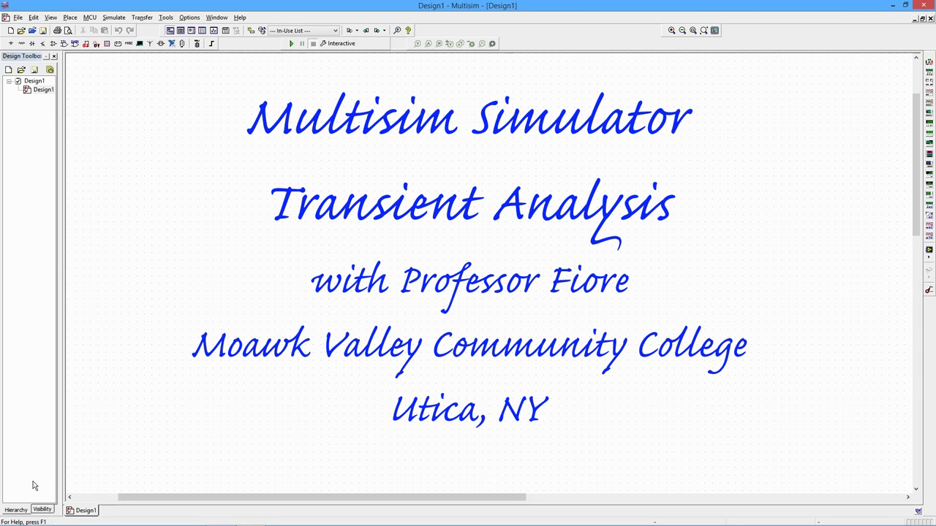
# Place two rated resistors R1 and R2 and a rated capacitor C1 from Basic > RATED_VIRTUAL.
pyautogui.click(21, 45)
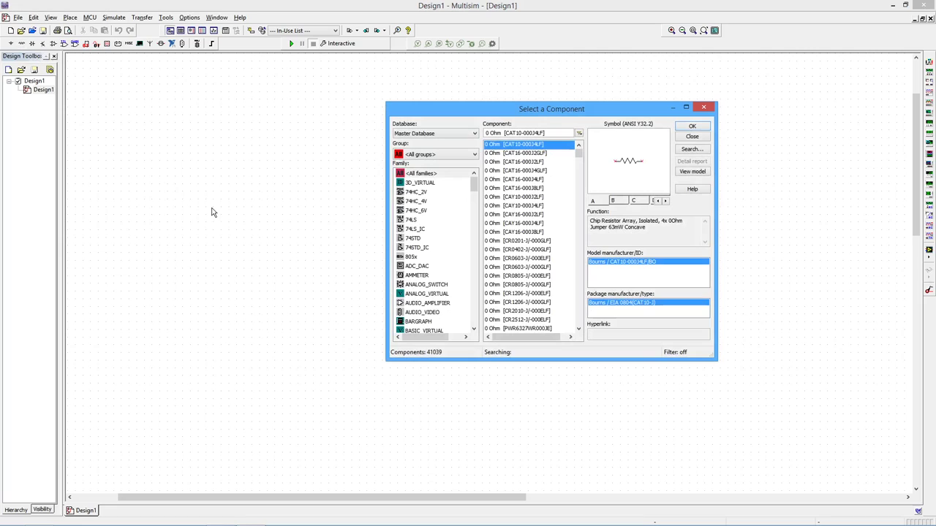
pyautogui.click(475, 155)
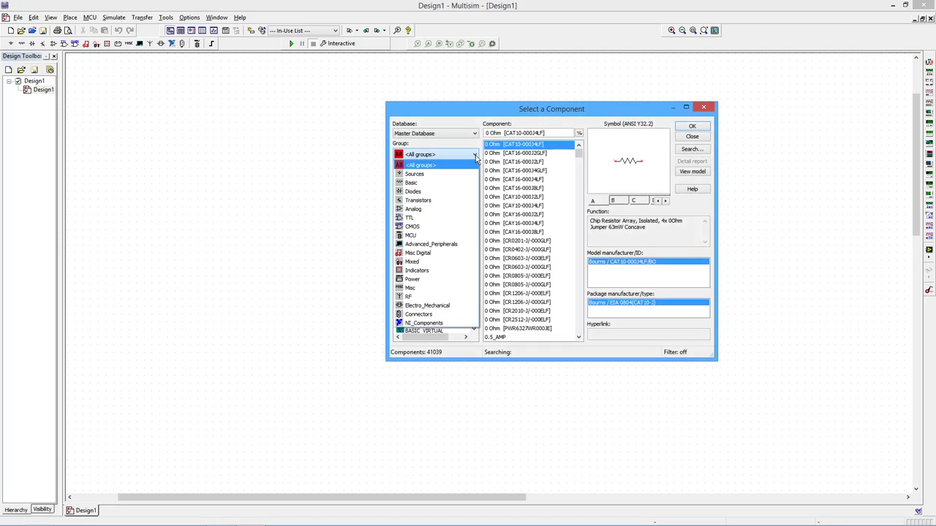
pyautogui.click(442, 182)
pyautogui.click(437, 192)
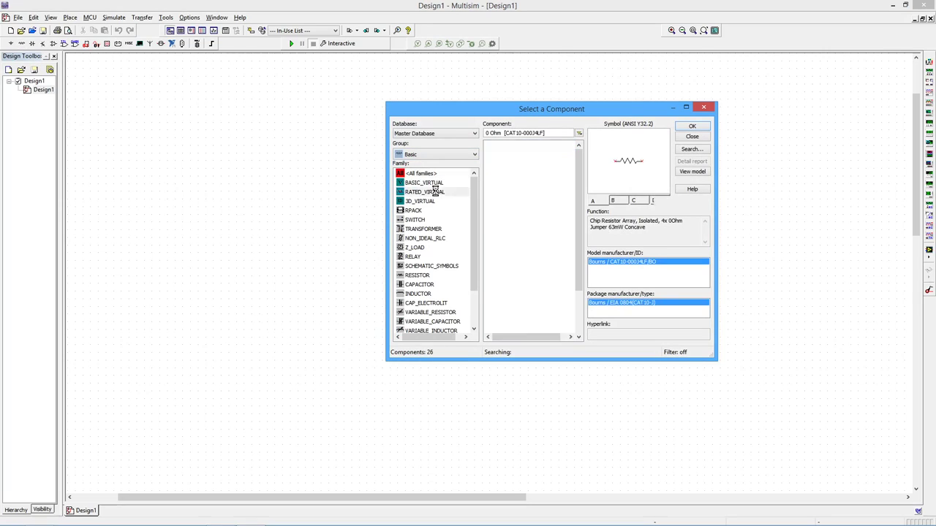
pyautogui.doubleClick(505, 329)
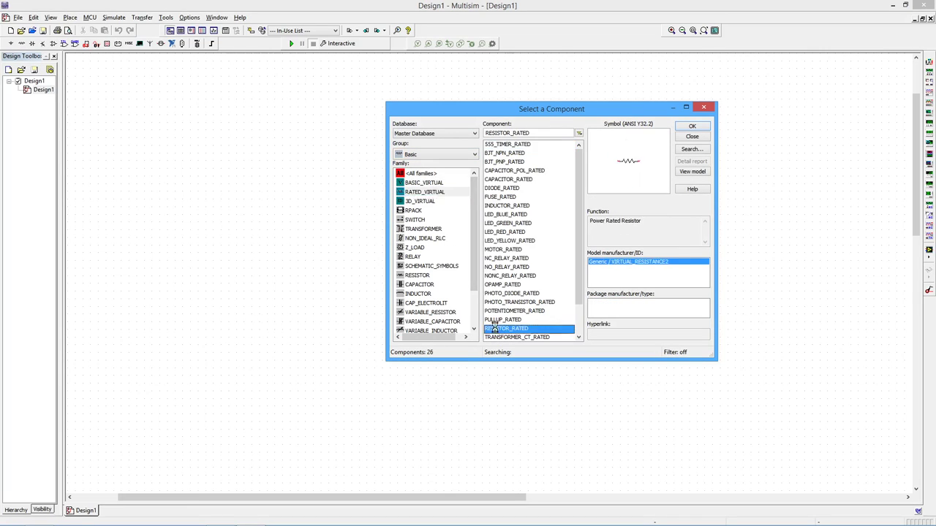
pyautogui.click(155, 139)
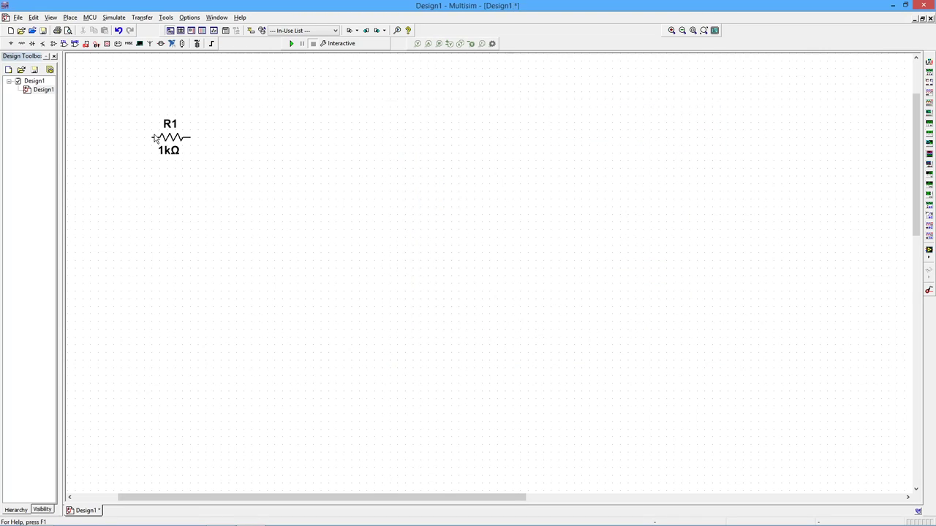
pyautogui.doubleClick(497, 323)
pyautogui.click(227, 277)
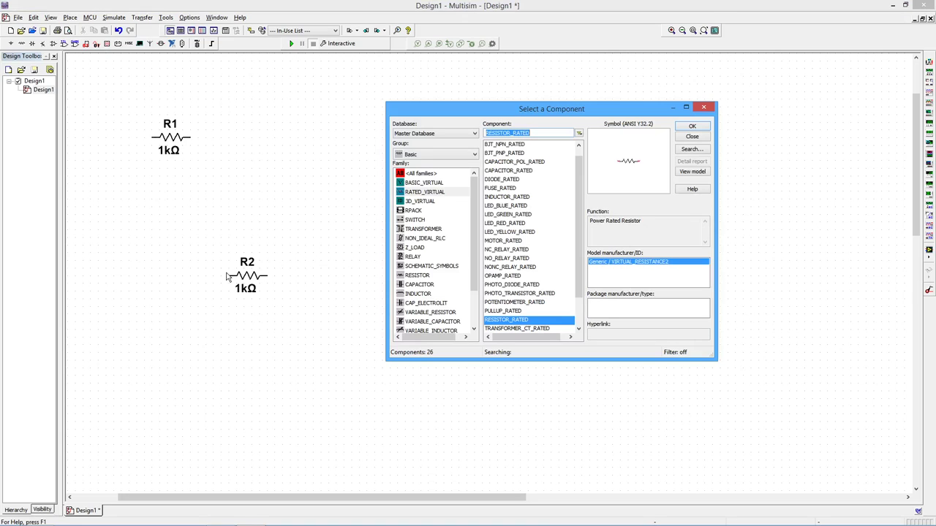
pyautogui.doubleClick(506, 171)
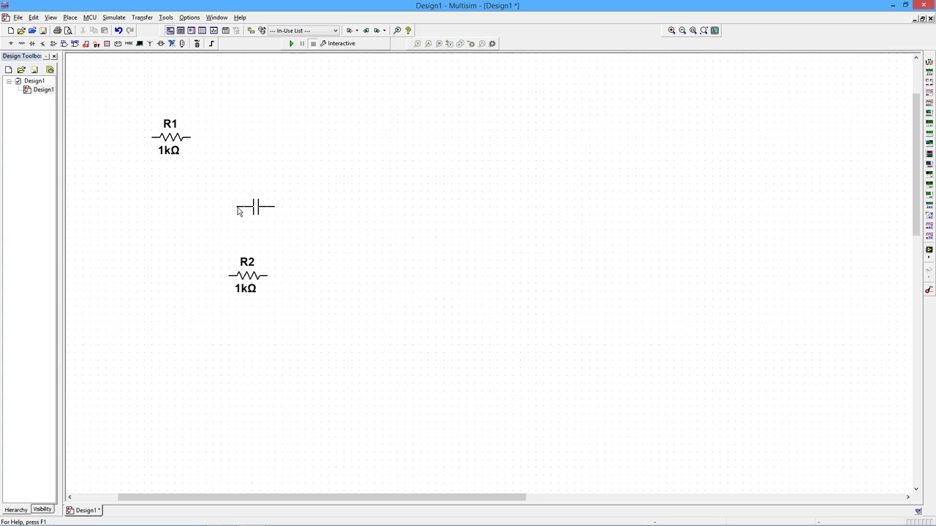
pyautogui.click(238, 212)
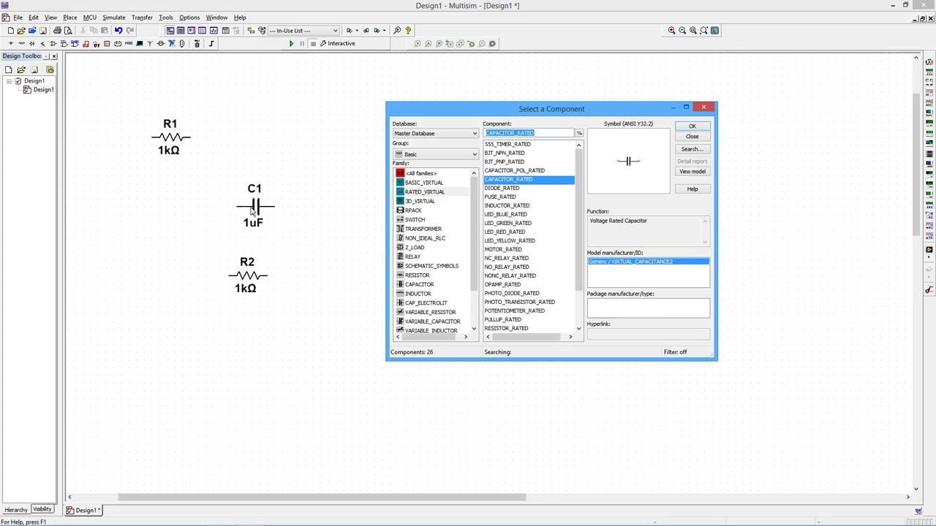
pyautogui.click(690, 137)
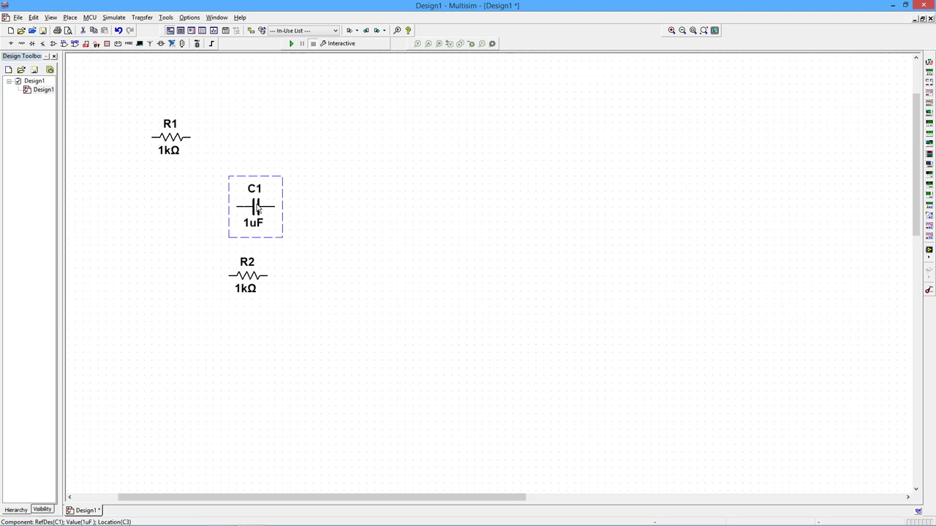
# Rotate C1 and R2 with Ctrl+R so they stand vertically.
pyautogui.click(257, 210)
pyautogui.keyDown('shift'); pyautogui.click(251, 280); pyautogui.keyUp('shift')
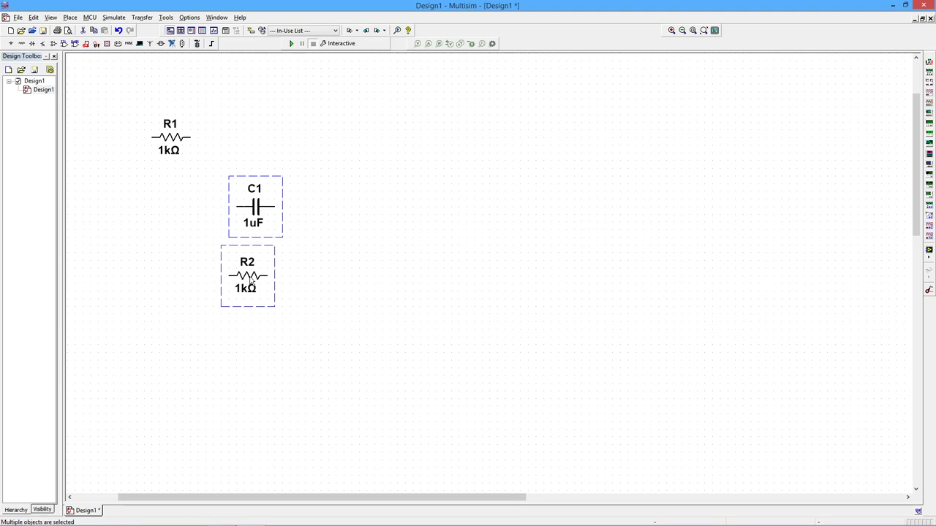
pyautogui.hotkey('ctrl', 'r')
pyautogui.click(360, 270)
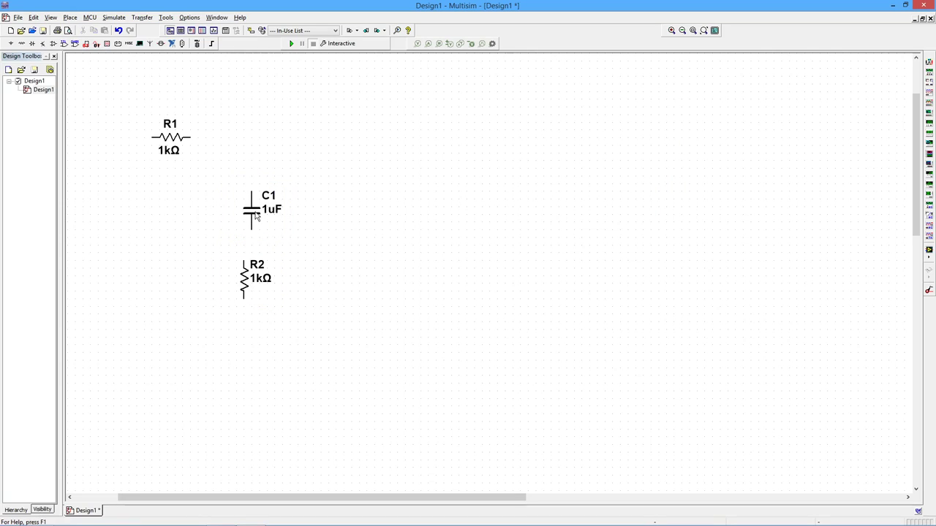
pyautogui.click(255, 216)
# Line C1 up with R2 and set R1's resistance to 820Ω.
pyautogui.moveTo(249, 217); pyautogui.dragTo(242, 217)
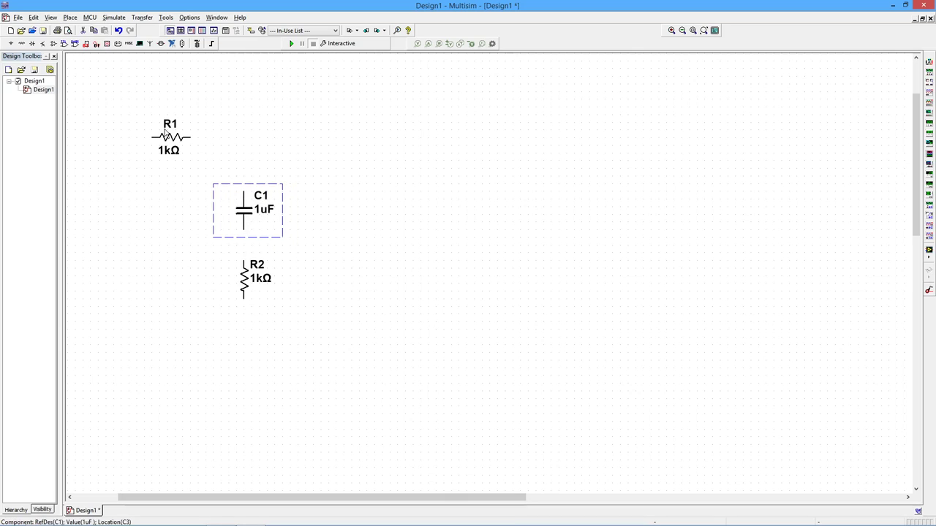
pyautogui.doubleClick(169, 137)
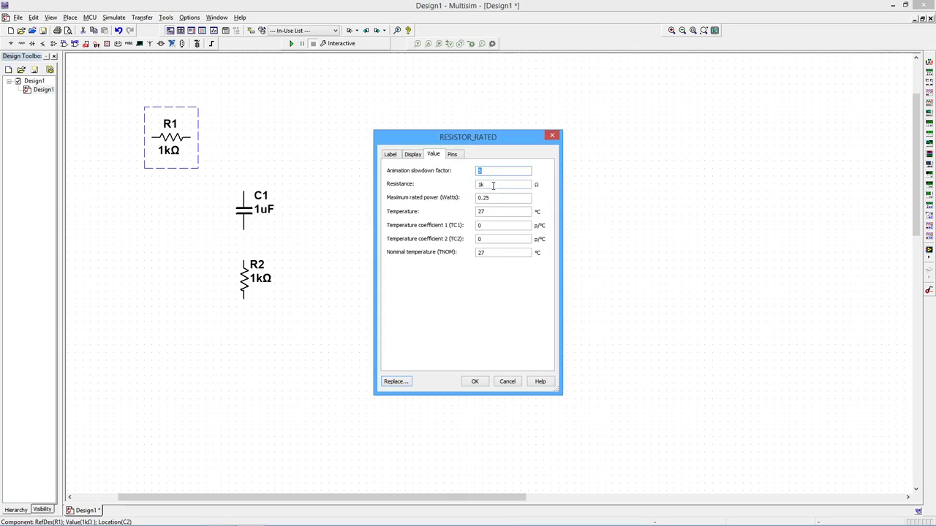
pyautogui.doubleClick(480, 184)
pyautogui.write('820')
pyautogui.press('Return')
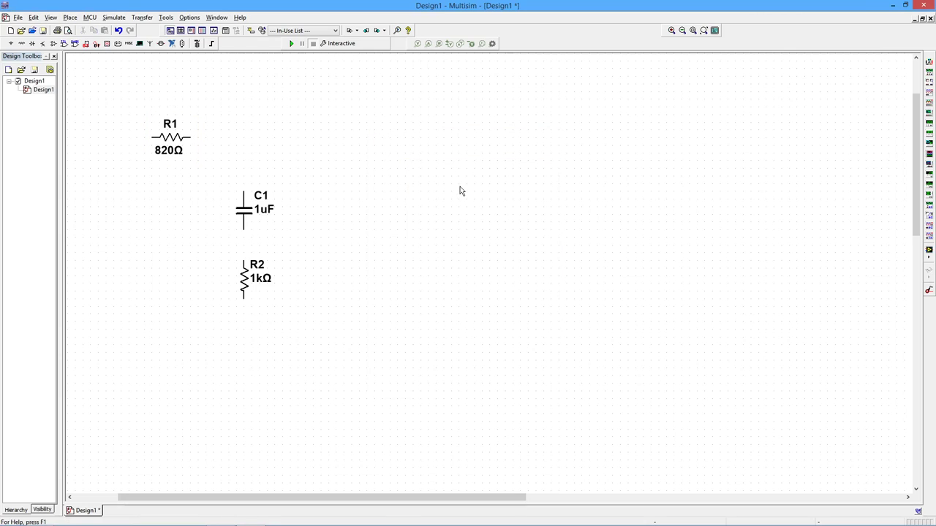
# Set C1's capacitance to 100nF and R2's resistance to 390Ω.
pyautogui.doubleClick(247, 215)
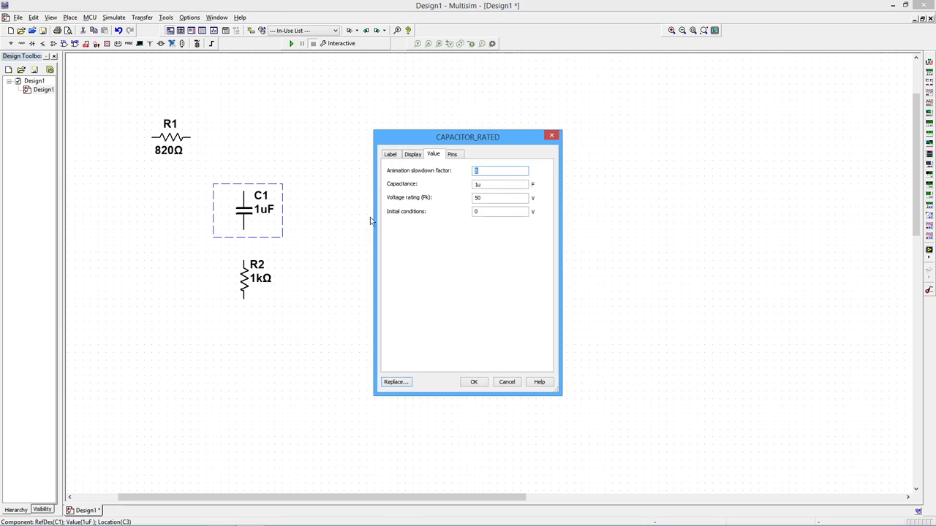
pyautogui.moveTo(488, 185); pyautogui.dragTo(451, 189)
pyautogui.write('100n')
pyautogui.press('Return')
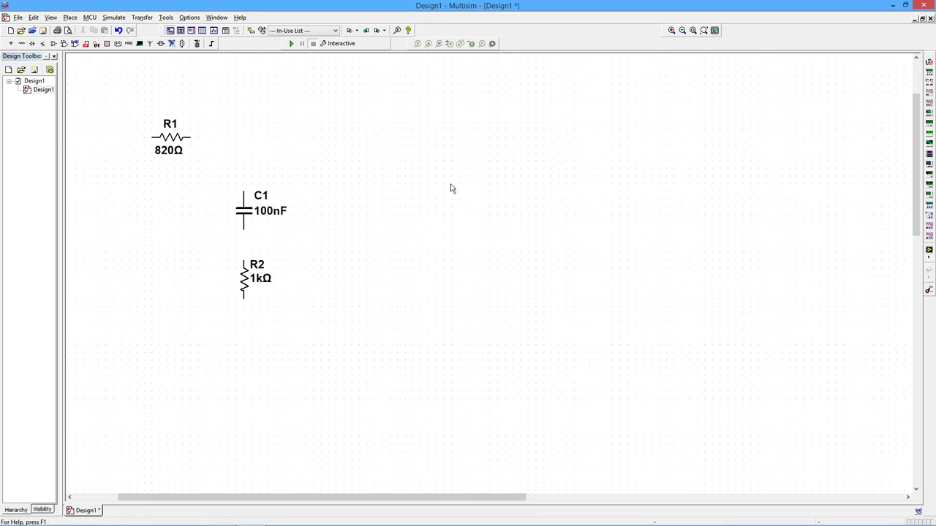
pyautogui.click(248, 285)
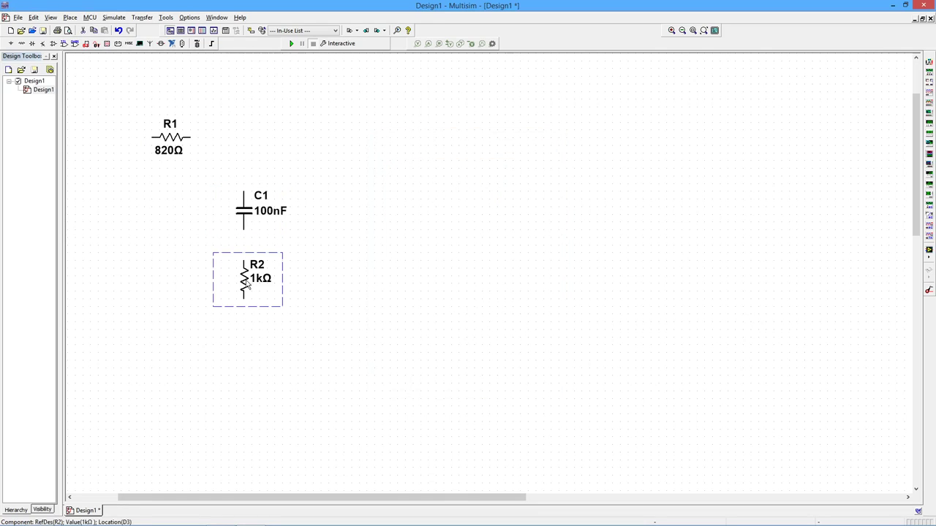
pyautogui.doubleClick(247, 286)
pyautogui.press('Tab')
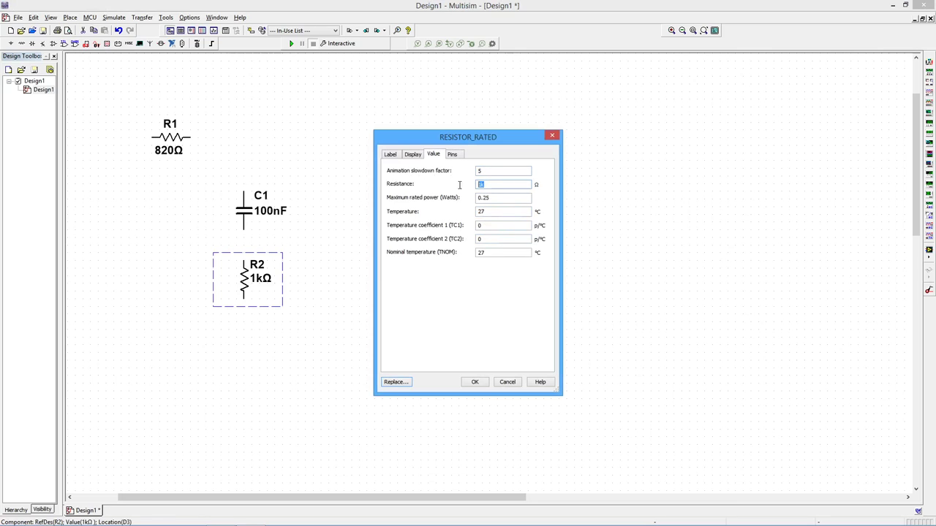
pyautogui.write('390')
pyautogui.press('Return')
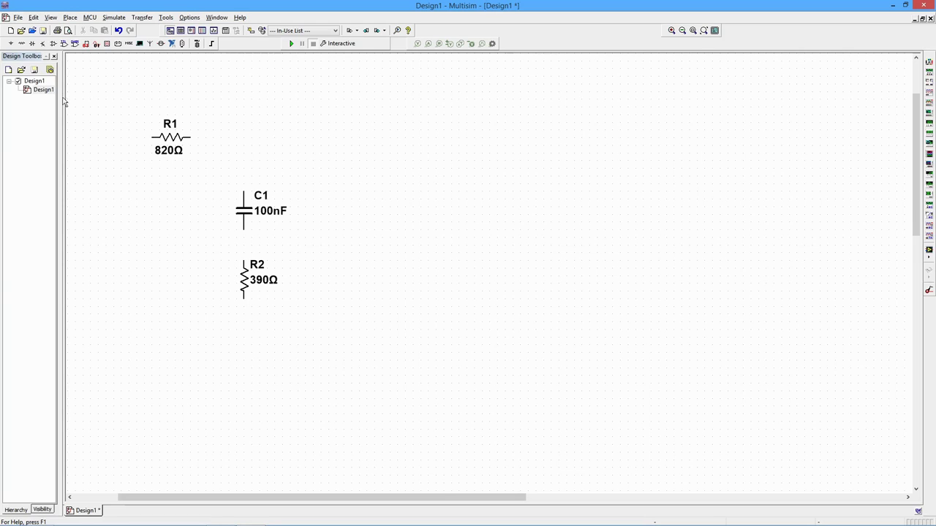
# Place a ground symbol from POWER_SOURCES at the lower left of the sheet.
pyautogui.click(10, 45)
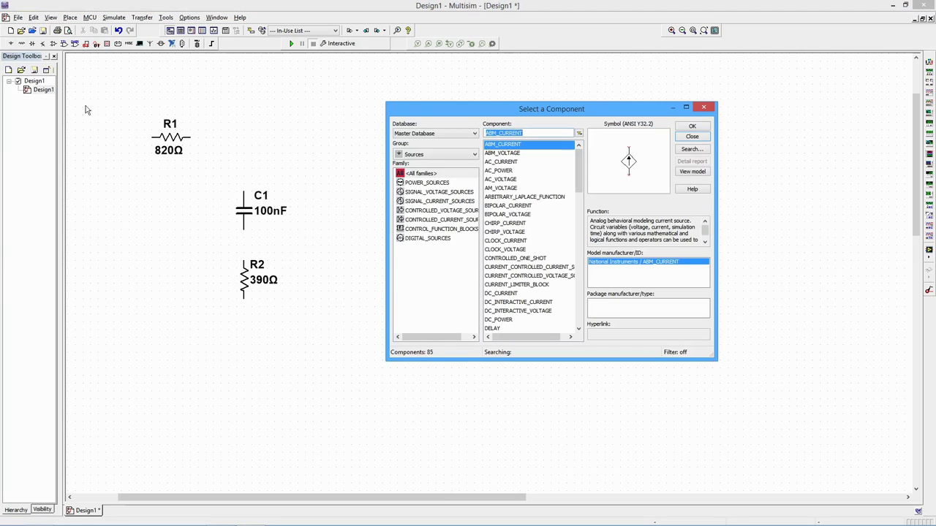
pyautogui.click(427, 183)
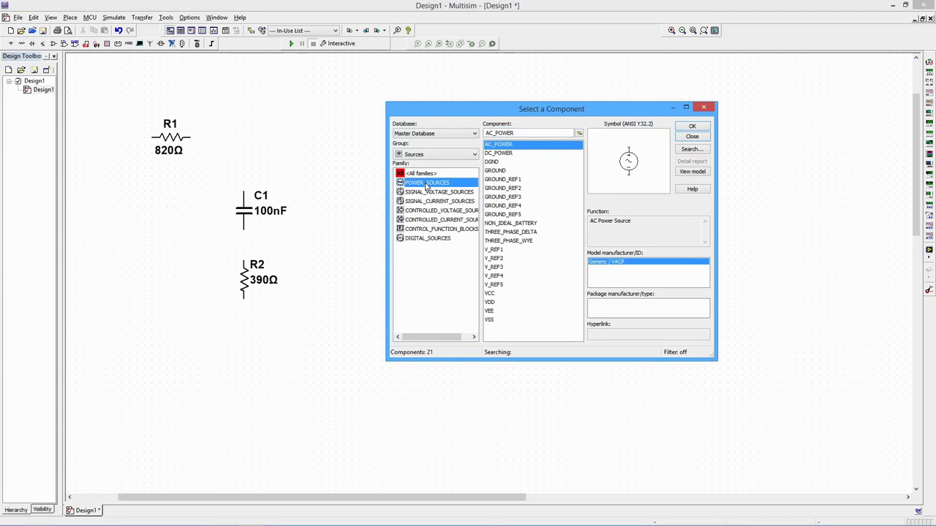
pyautogui.doubleClick(495, 170)
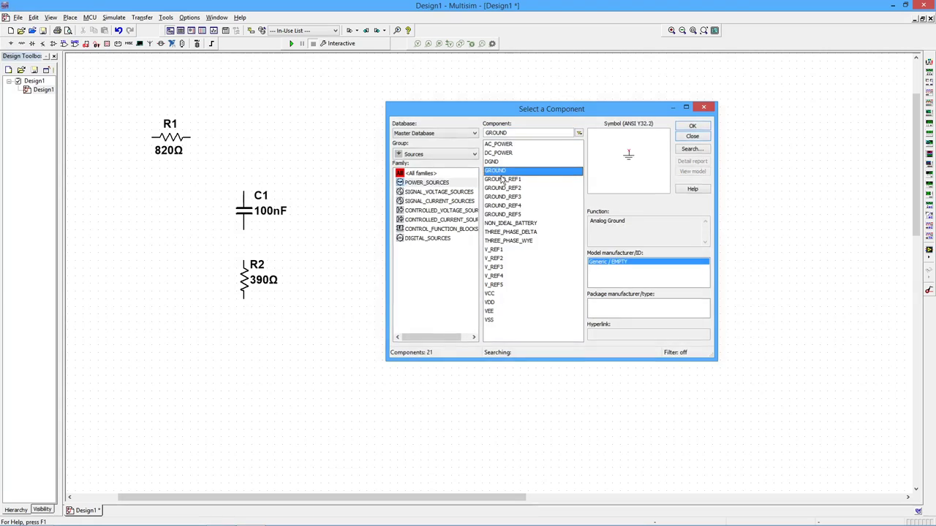
pyautogui.click(106, 336)
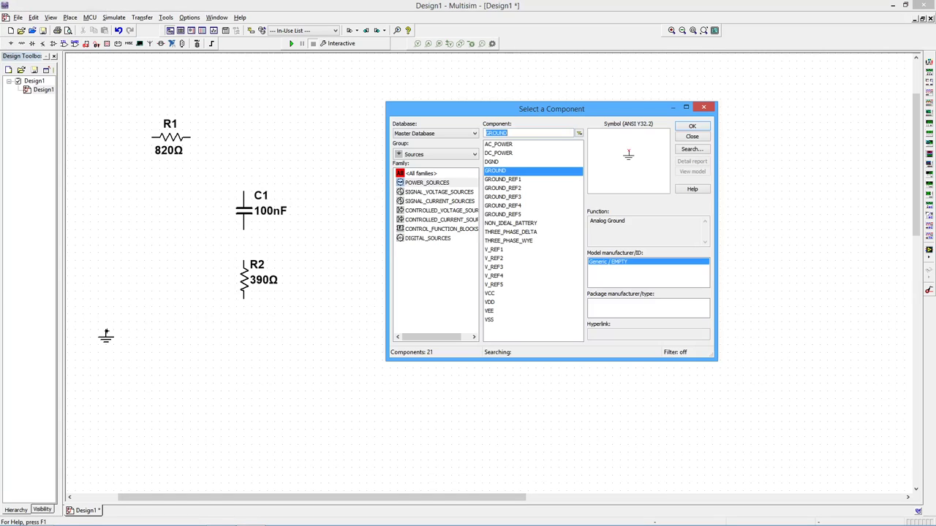
# Place AC source V1 left of the capacitor and view its 1 V, 1 kHz, 0° settings.
pyautogui.click(435, 193)
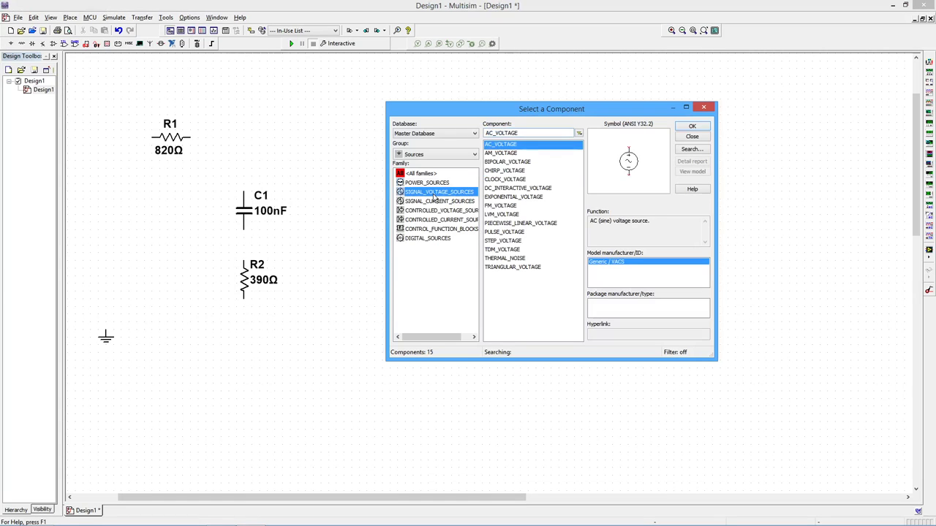
pyautogui.doubleClick(518, 145)
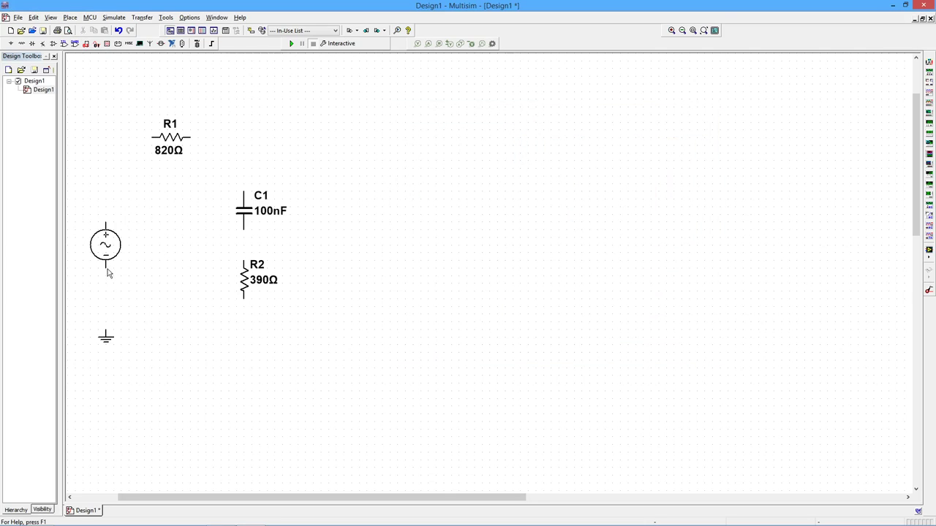
pyautogui.click(107, 273)
pyautogui.click(692, 142)
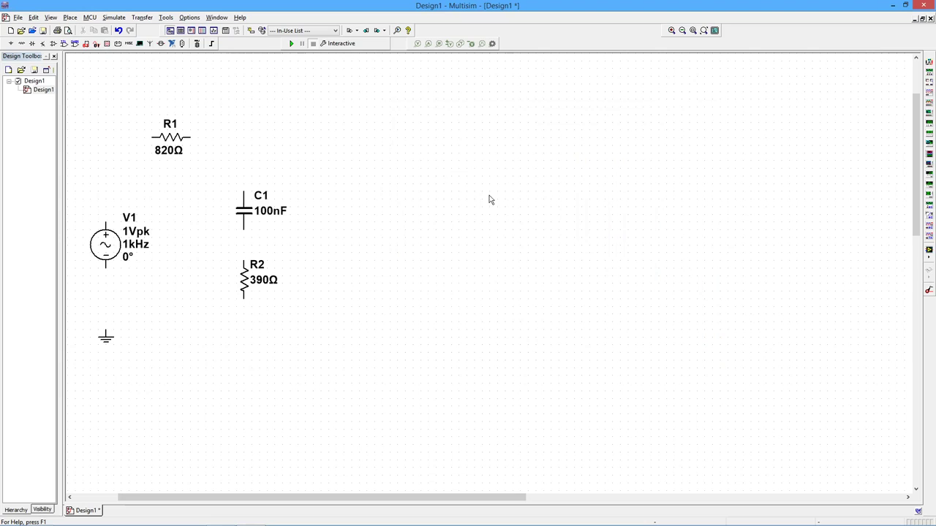
pyautogui.doubleClick(108, 250)
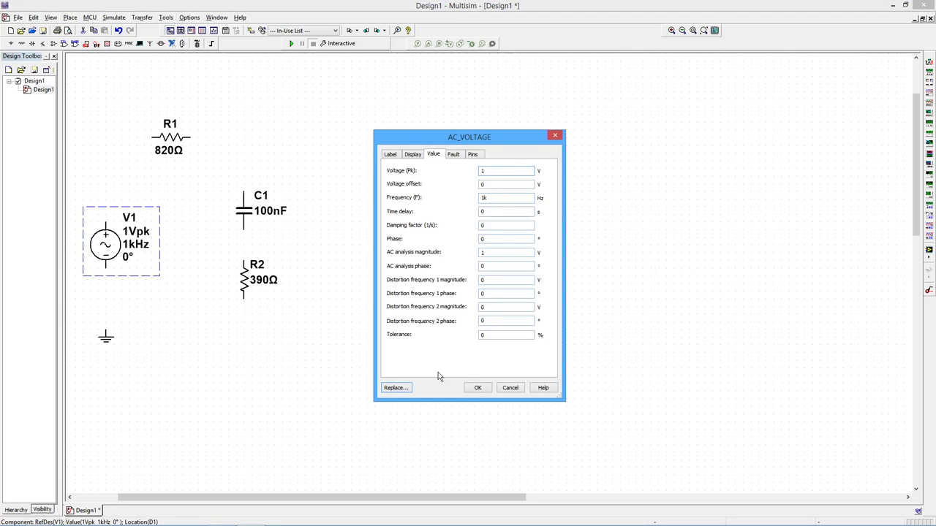
# Accept V1's settings and wire ground, V1, R1, C1 and R2 back to ground in series.
pyautogui.click(477, 390)
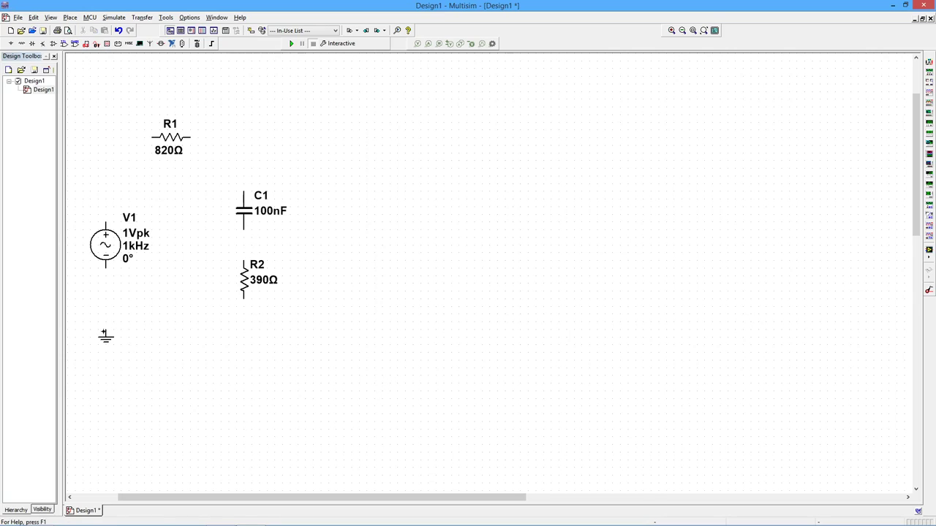
pyautogui.click(105, 268)
pyautogui.click(106, 220)
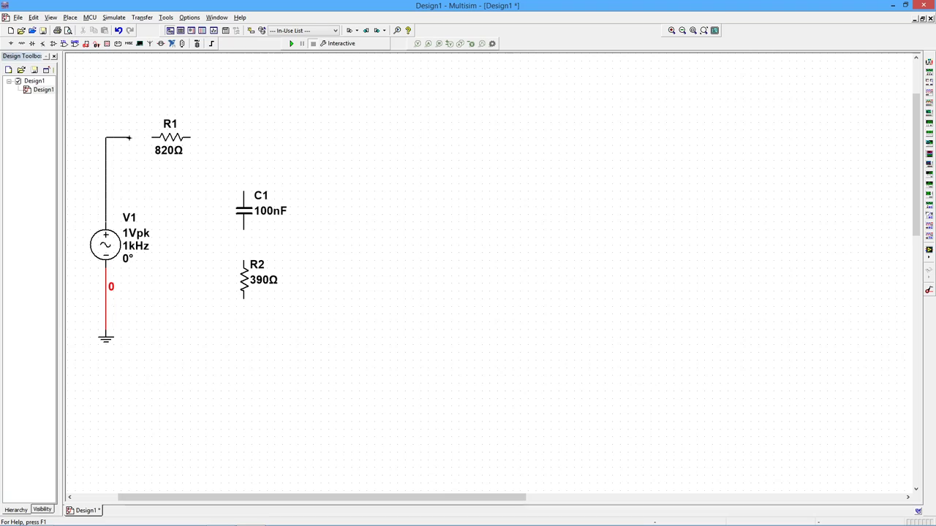
pyautogui.click(152, 137)
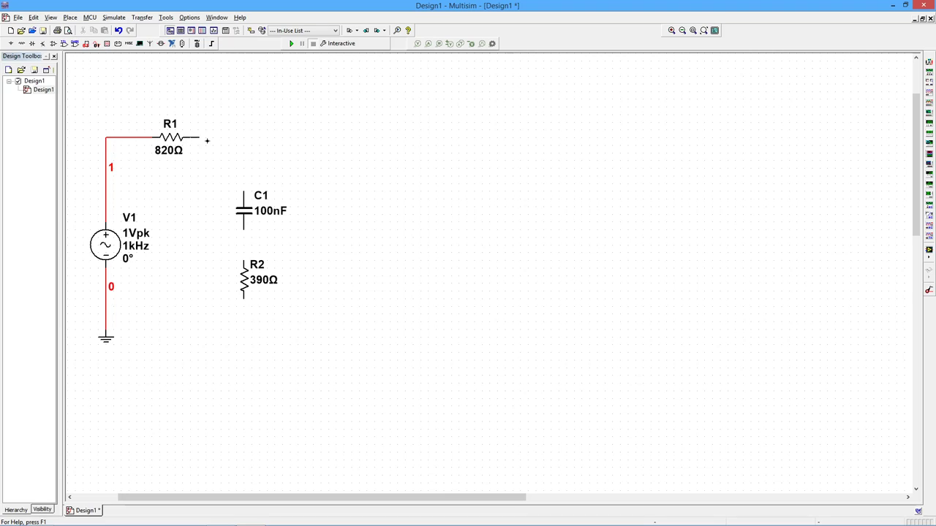
pyautogui.click(206, 140)
pyautogui.click(244, 192)
pyautogui.click(243, 261)
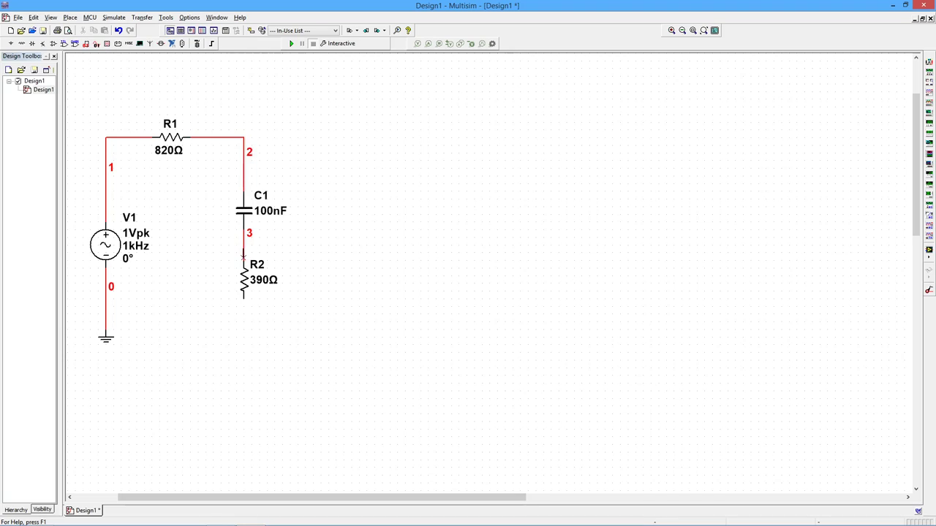
pyautogui.click(242, 309)
pyautogui.click(107, 321)
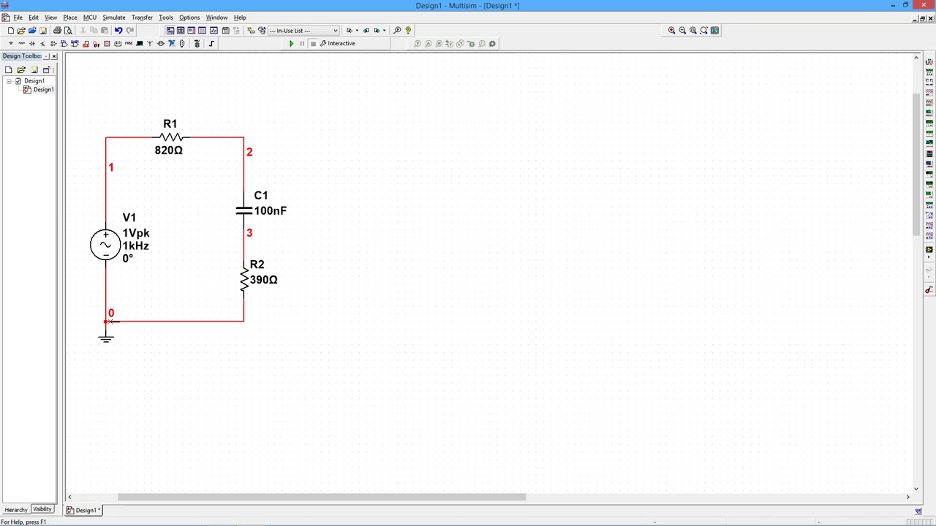
# Set up a transient analysis with zero initial conditions, start 0.001 s and stop 0.003 s.
pyautogui.click(116, 19)
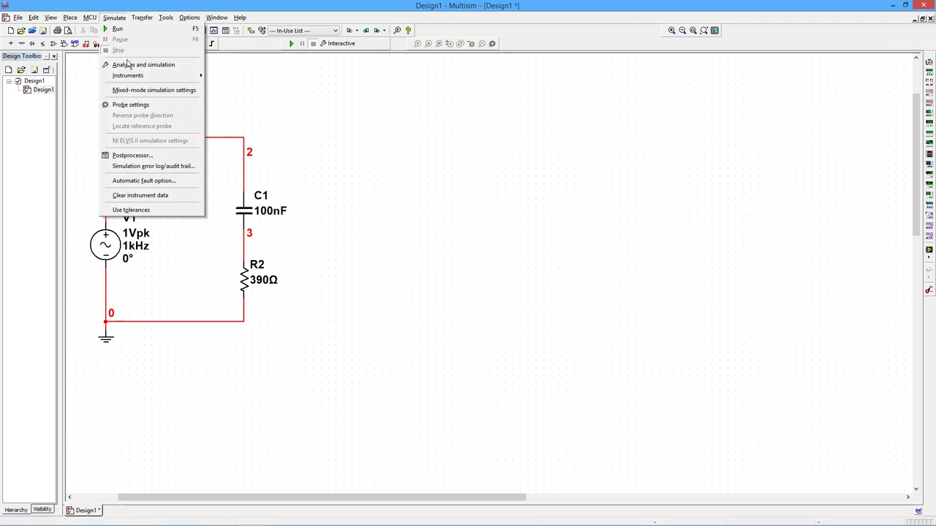
pyautogui.click(130, 67)
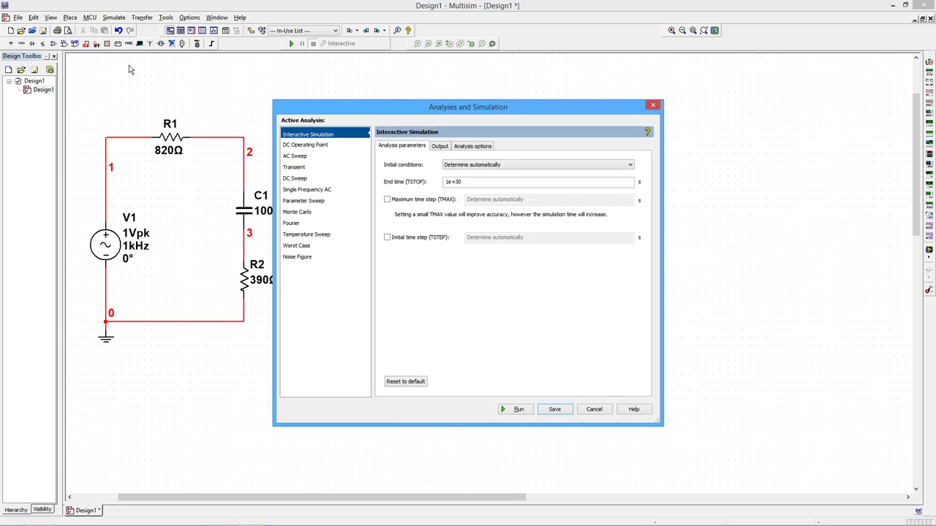
pyautogui.click(296, 168)
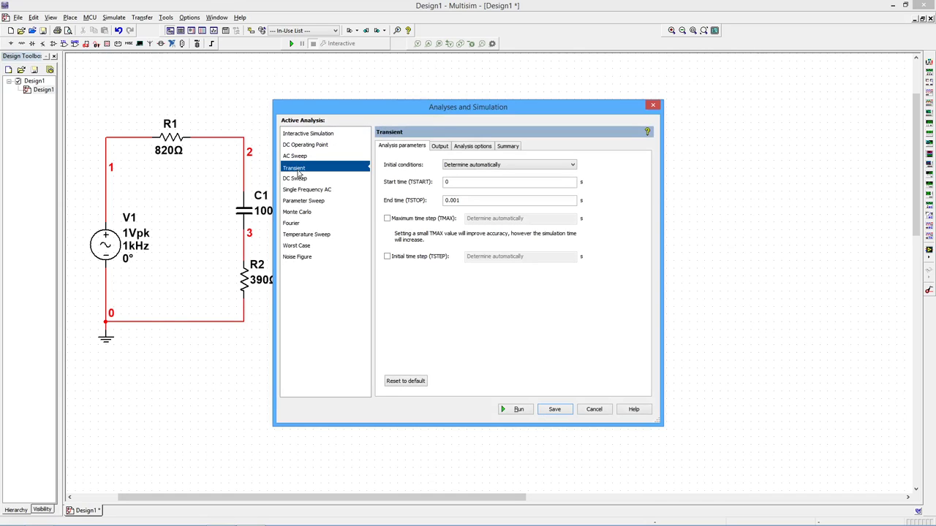
pyautogui.click(573, 166)
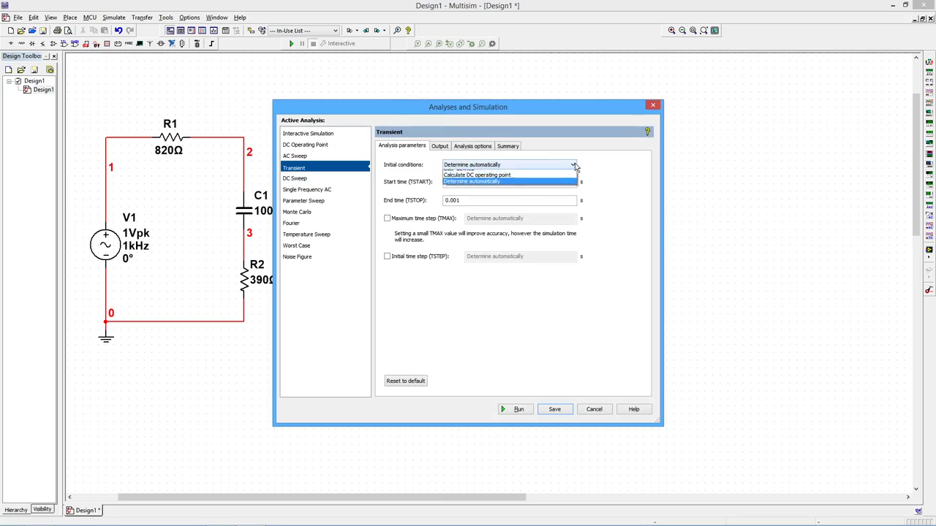
pyautogui.click(529, 174)
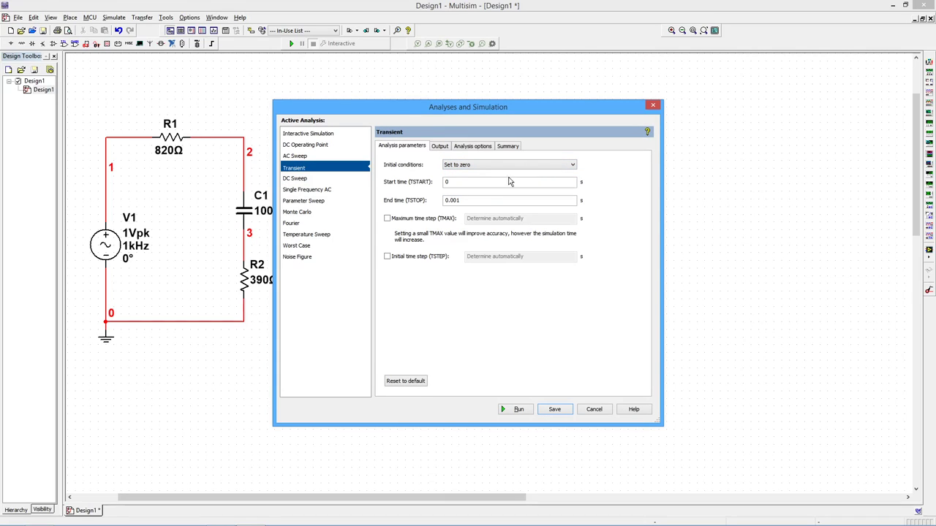
pyautogui.click(460, 185)
pyautogui.doubleClick(461, 183)
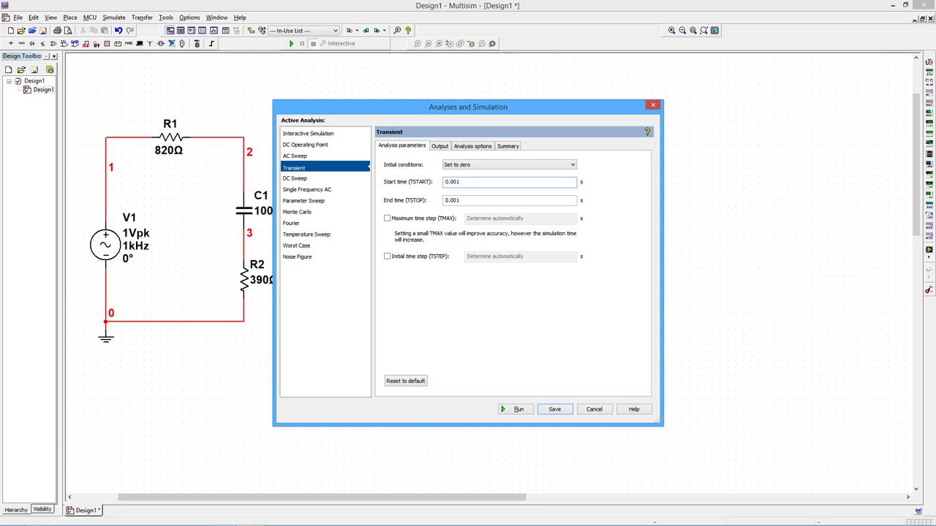
pyautogui.click(479, 204)
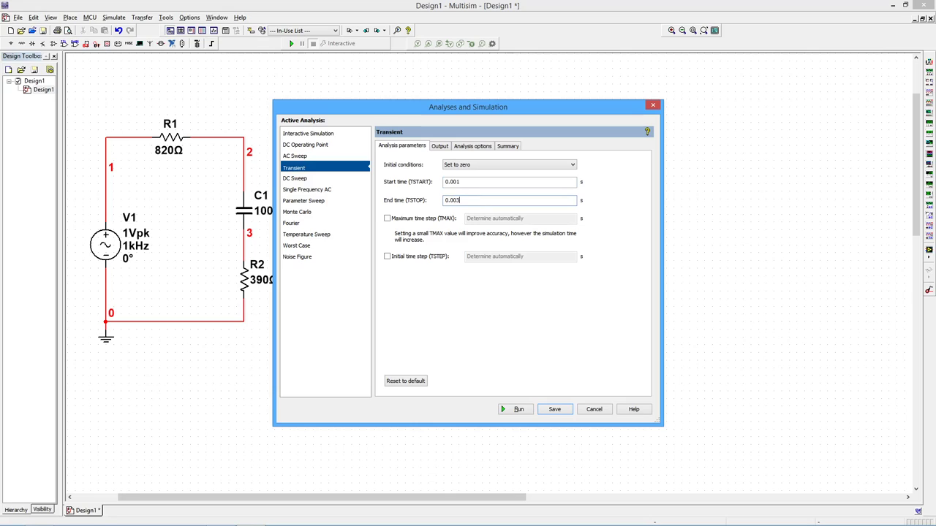
# Add V(1), V(2) and V(3) as the analysis output variables.
pyautogui.click(439, 146)
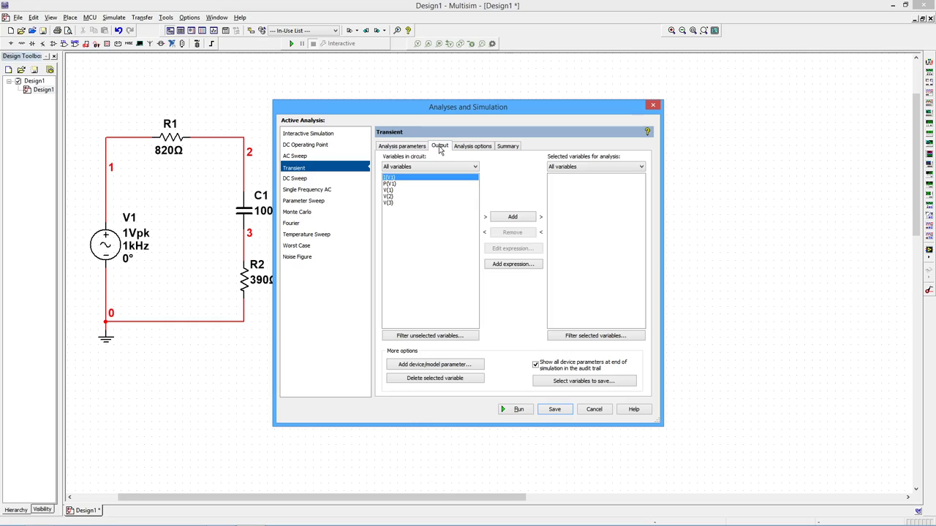
pyautogui.click(395, 190)
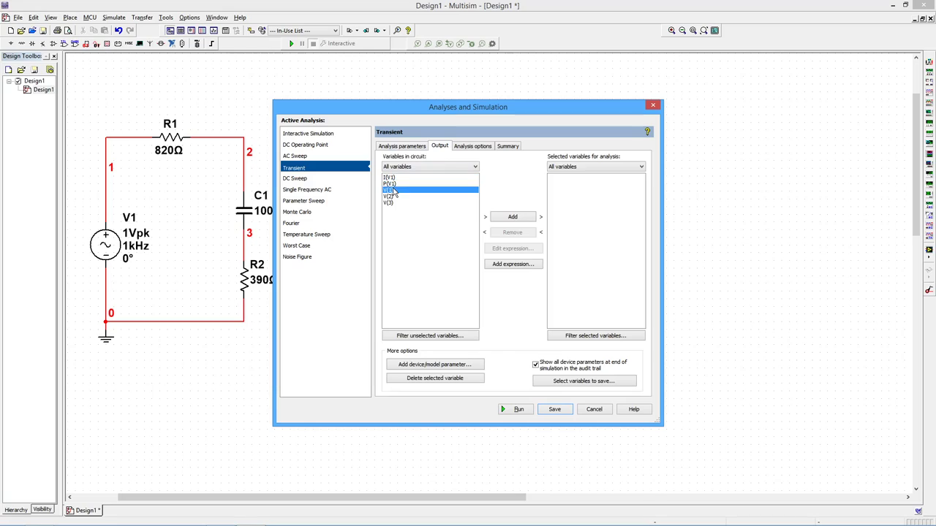
pyautogui.click(512, 218)
pyautogui.click(512, 217)
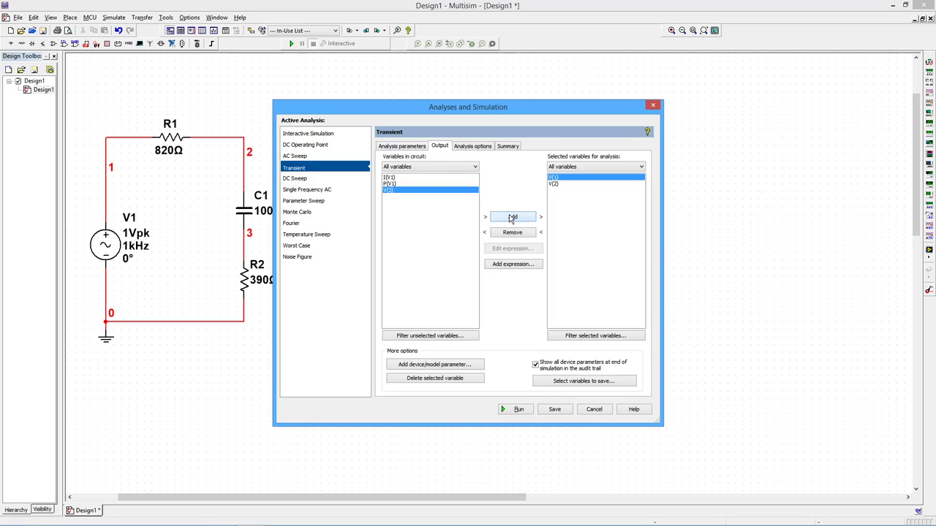
pyautogui.click(512, 218)
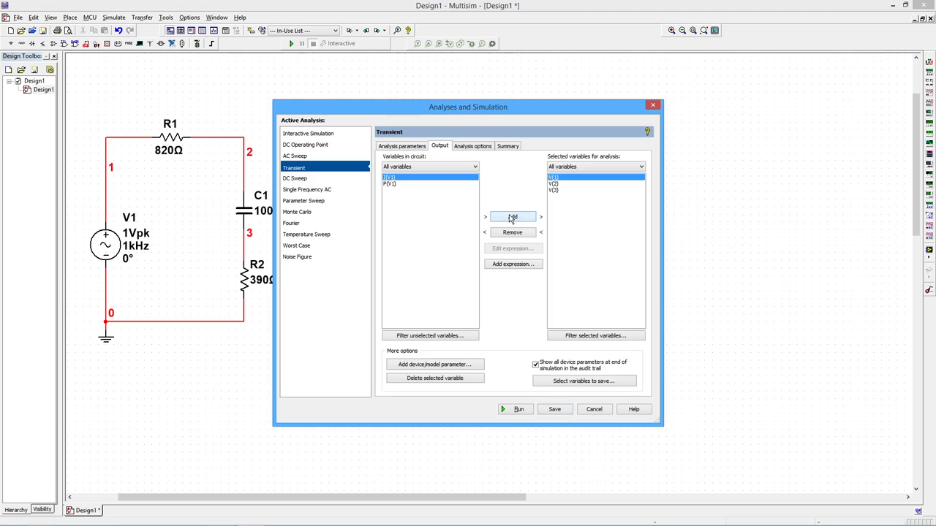
# Run the transient analysis and enlarge the Grapher View window showing the three sine waves.
pyautogui.click(519, 410)
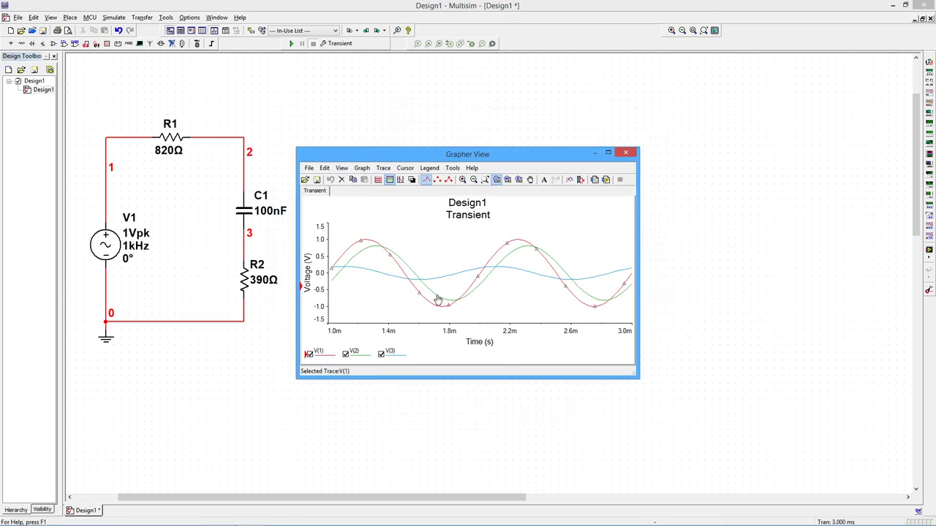
pyautogui.moveTo(298, 145); pyautogui.dragTo(264, 56)
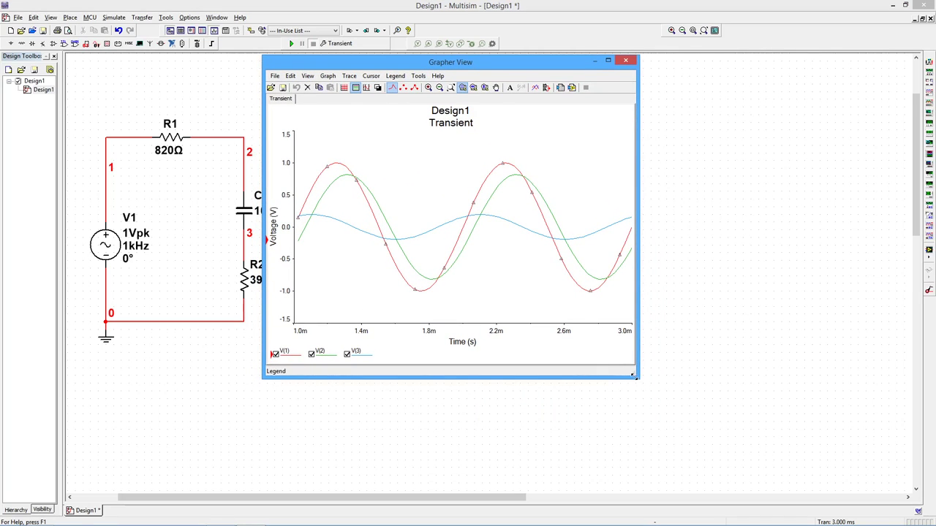
pyautogui.moveTo(634, 376); pyautogui.dragTo(920, 489)
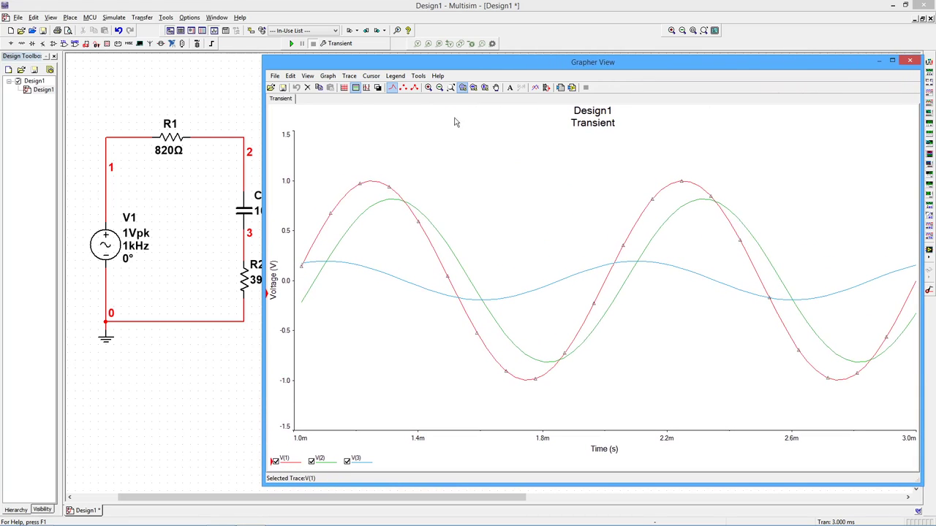
# Turn on the plot grid and toggle legend checkboxes so only V(1) and V(3) show.
pyautogui.click(345, 88)
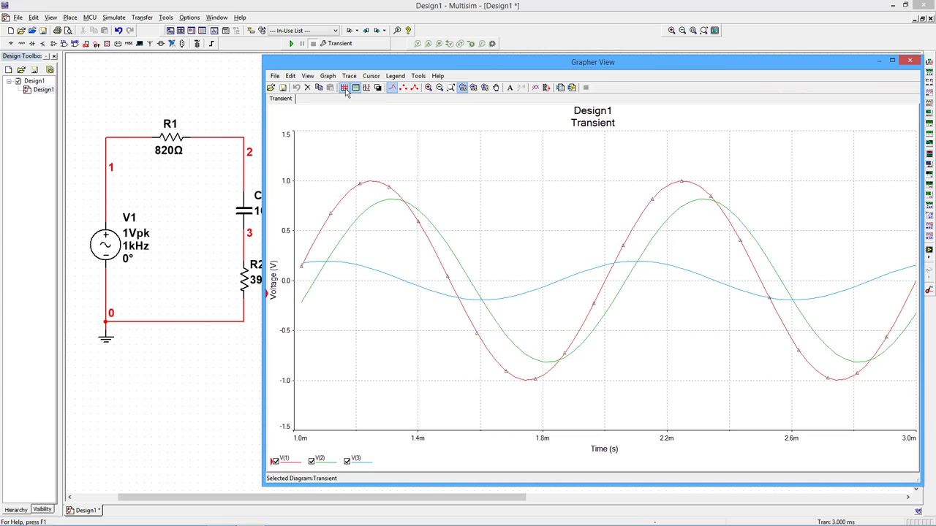
pyautogui.click(347, 462)
pyautogui.click(313, 462)
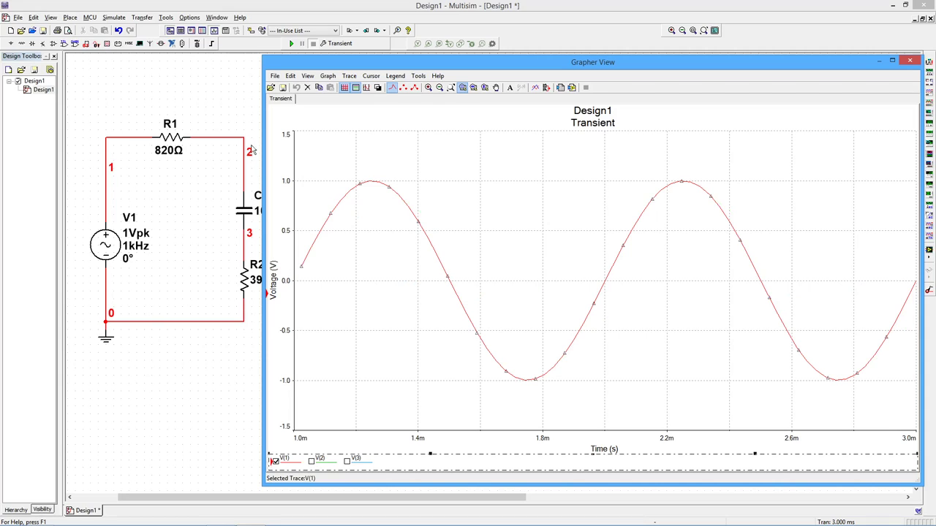
pyautogui.click(311, 463)
pyautogui.click(274, 461)
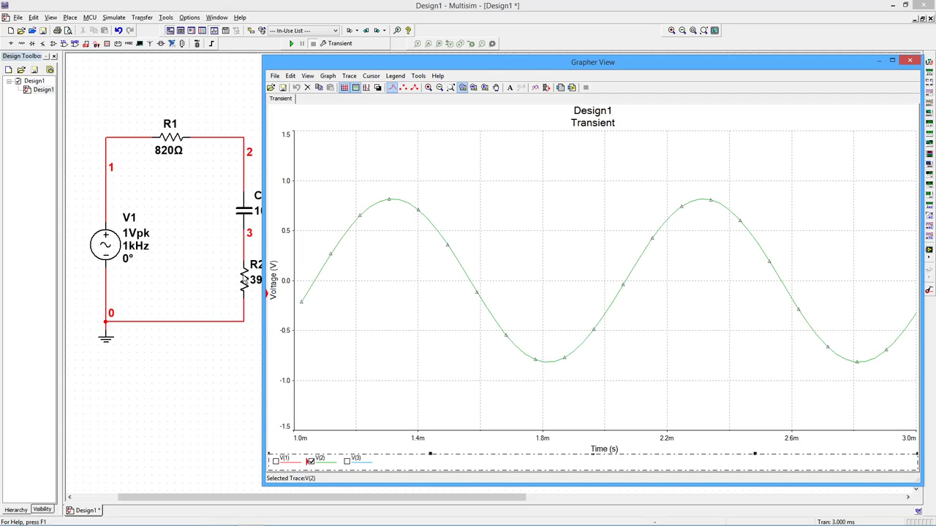
pyautogui.click(347, 462)
pyautogui.click(310, 462)
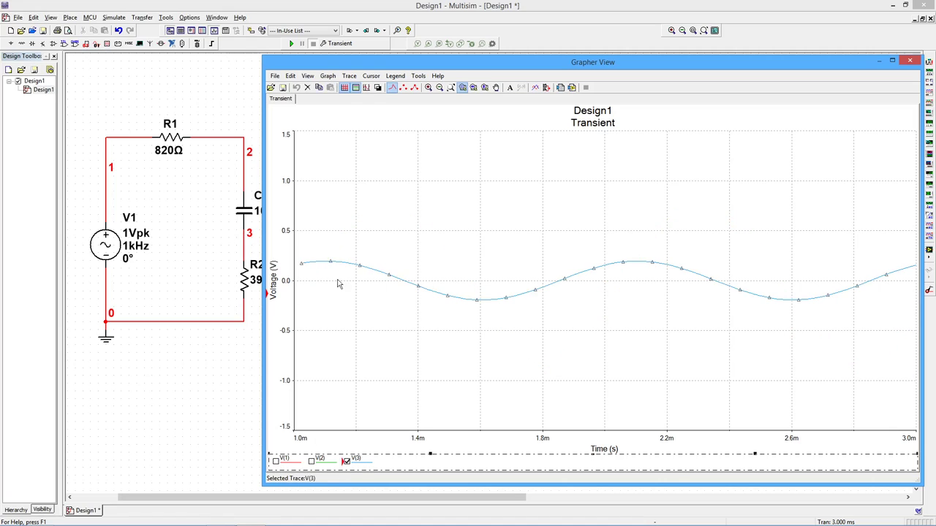
pyautogui.click(274, 461)
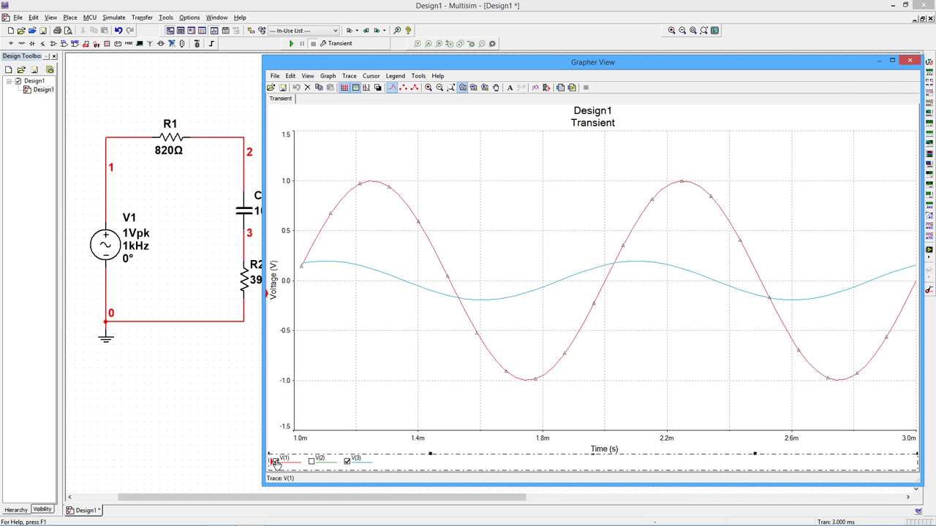
# Review Graph Properties for traces 2 and 3 and the left and bottom axes, then close.
pyautogui.doubleClick(399, 317)
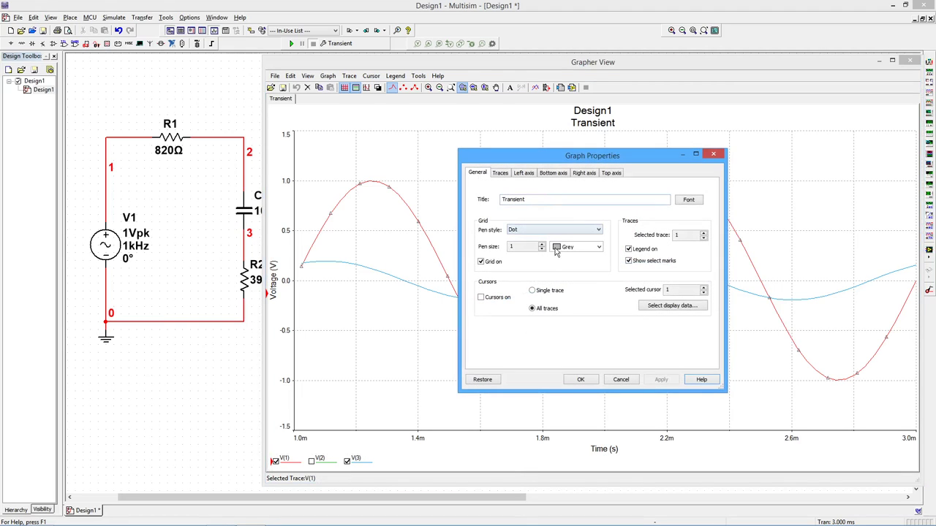
pyautogui.click(501, 175)
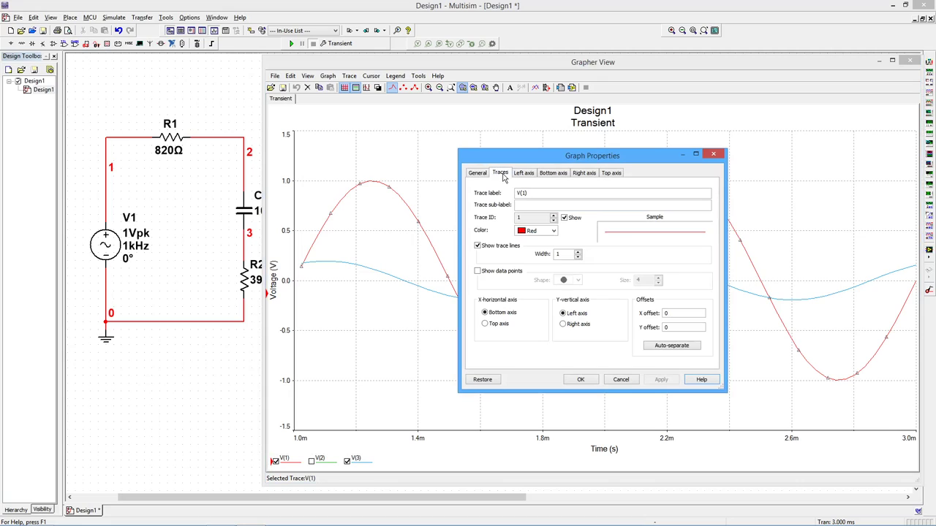
pyautogui.click(554, 216)
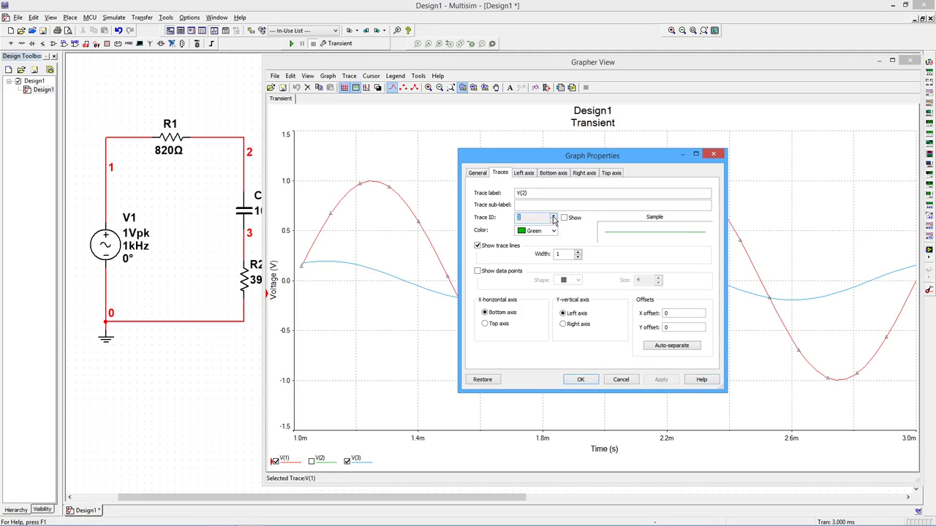
pyautogui.click(554, 217)
pyautogui.click(524, 173)
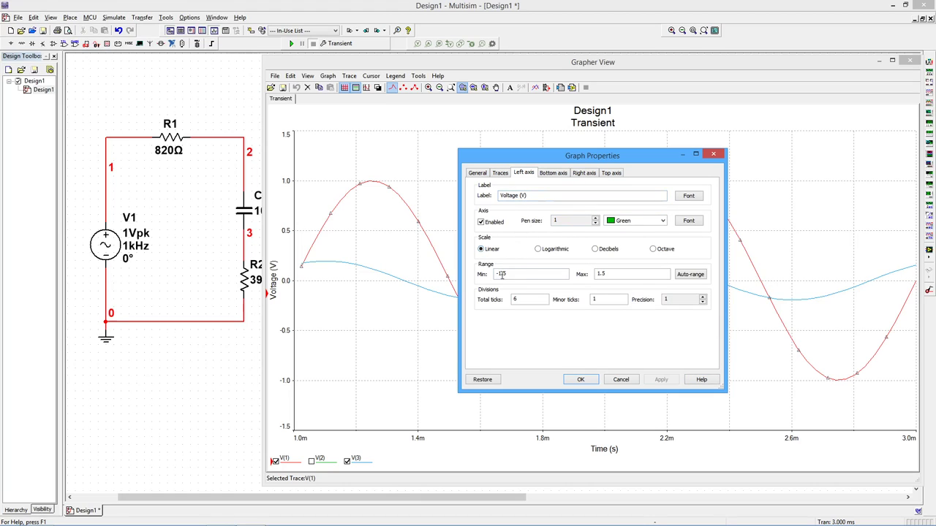
pyautogui.click(553, 173)
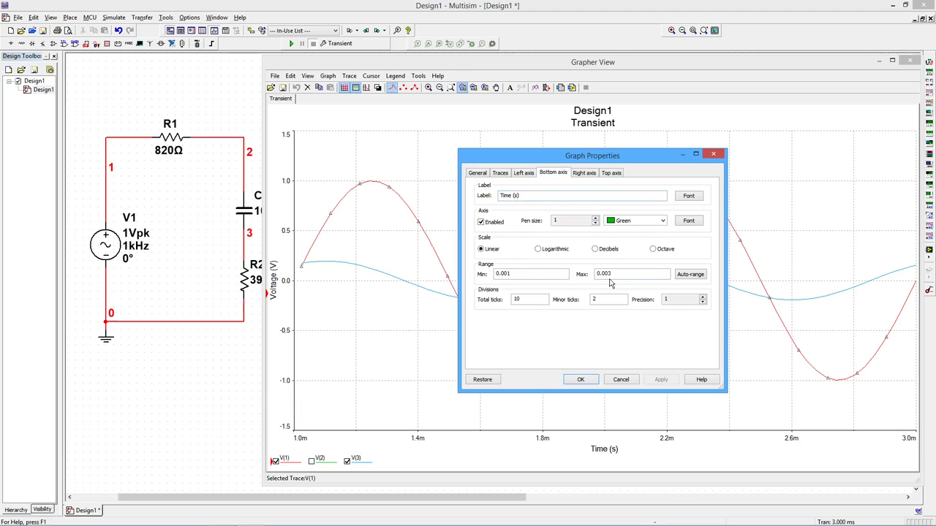
pyautogui.click(590, 381)
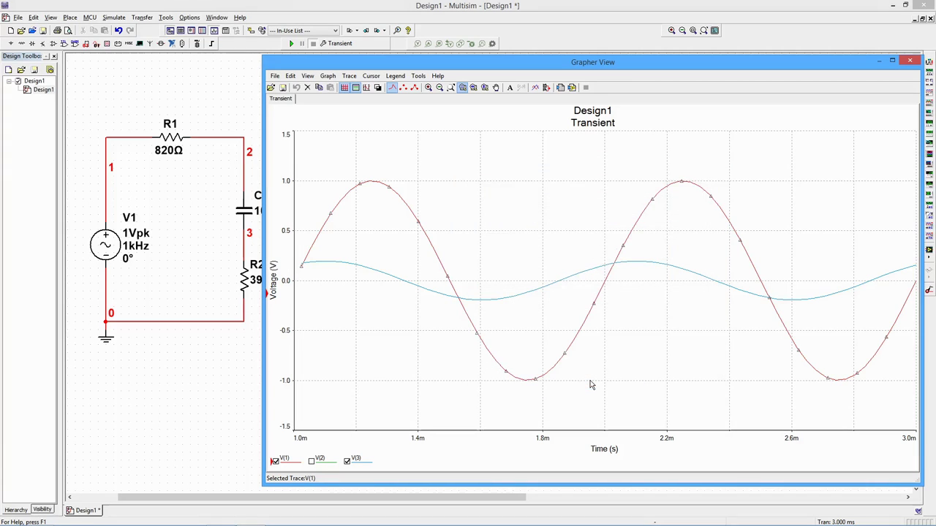
# Show cursors, move the readout beside the schematic, and put cursor 2 at 2.0 ms.
pyautogui.click(367, 88)
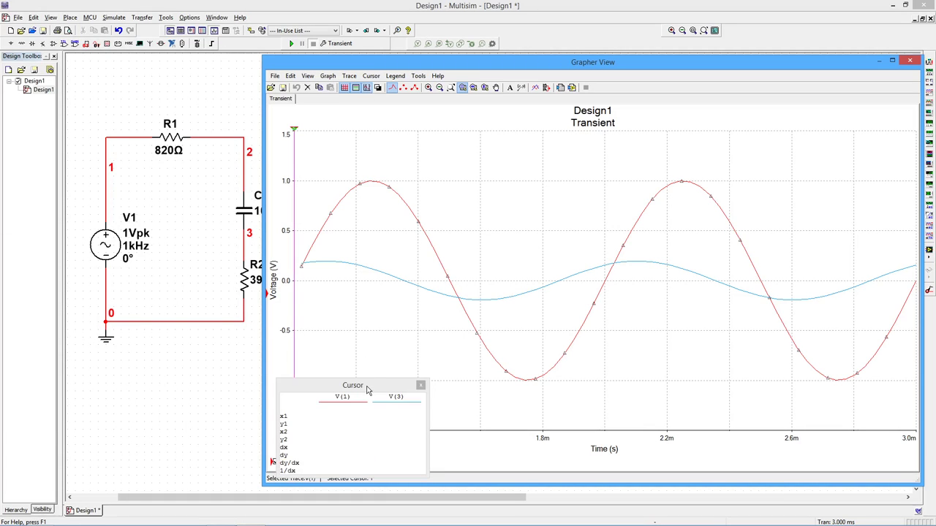
pyautogui.moveTo(367, 389); pyautogui.dragTo(190, 355)
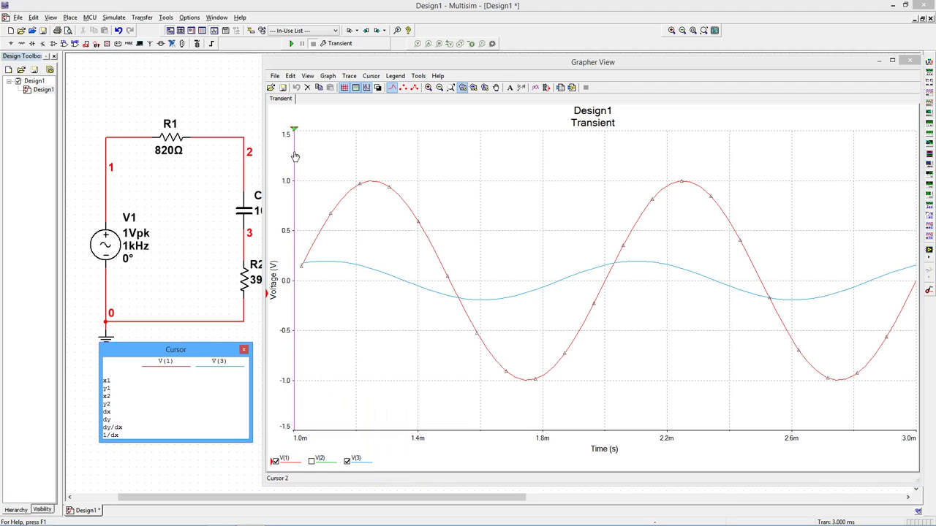
pyautogui.moveTo(295, 156)
pyautogui.mouseDown()
pyautogui.moveTo(426, 205)
pyautogui.moveTo(428, 173)
pyautogui.moveTo(472, 190)
pyautogui.moveTo(606, 210)
pyautogui.mouseUp()
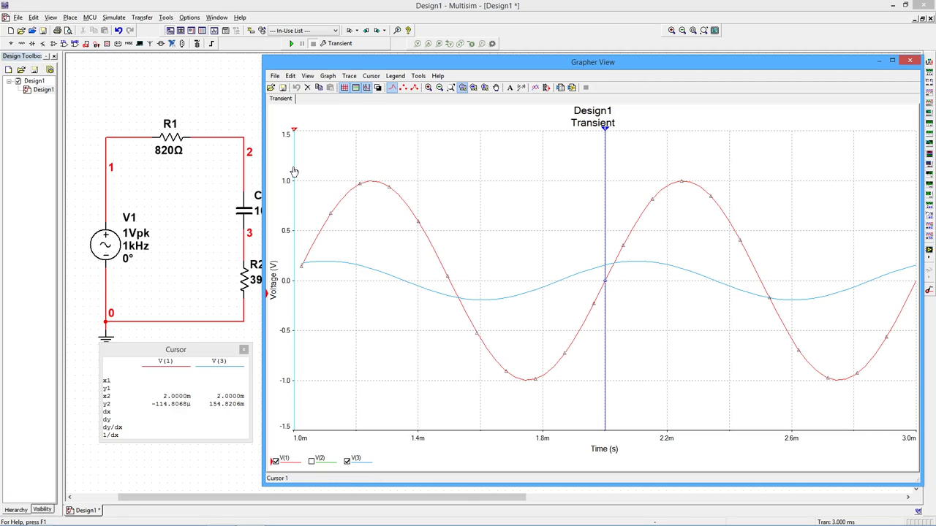
# Put cursor 1 at V(3)'s zero crossing (1.8542 ms, dx 145.768 µs), then close the readout.
pyautogui.moveTo(293, 171); pyautogui.dragTo(561, 316)
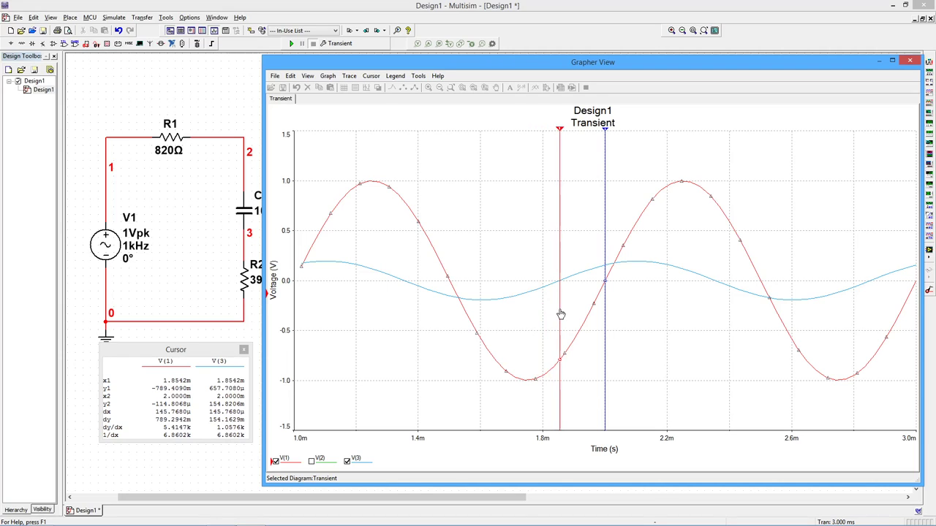
pyautogui.click(561, 314)
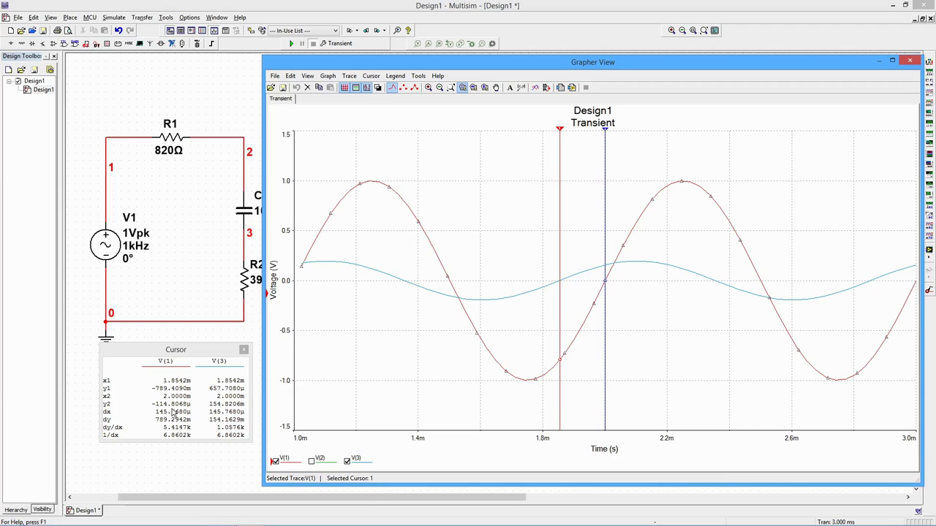
pyautogui.click(244, 350)
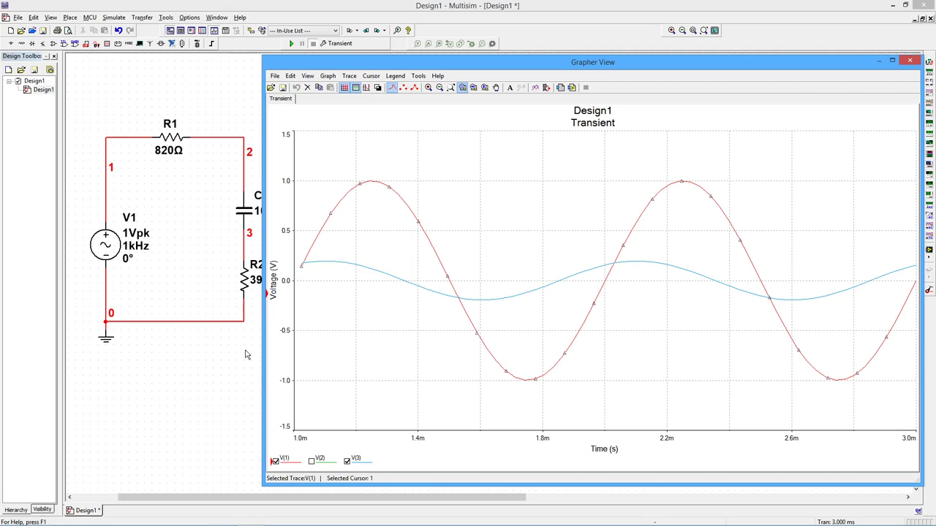
# Start a new, empty analysis expression from the transient analysis Output settings.
pyautogui.click(117, 20)
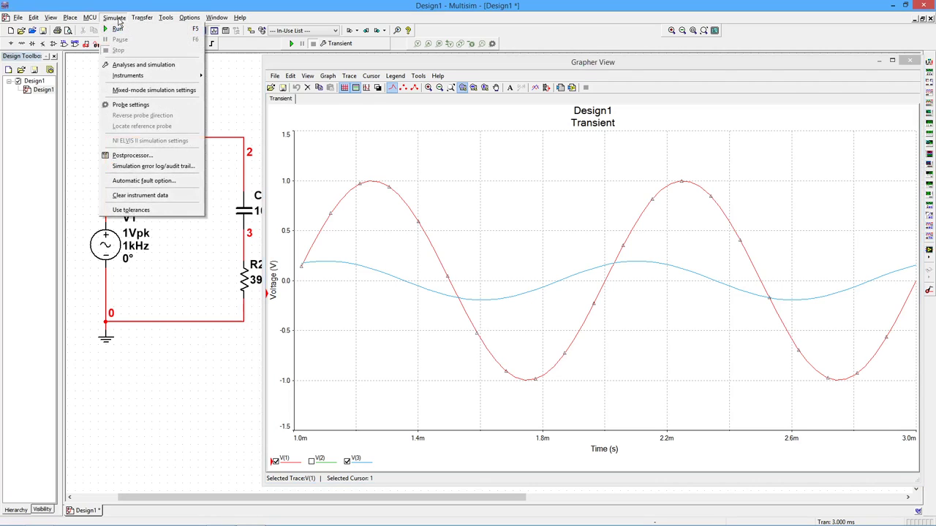
pyautogui.click(136, 65)
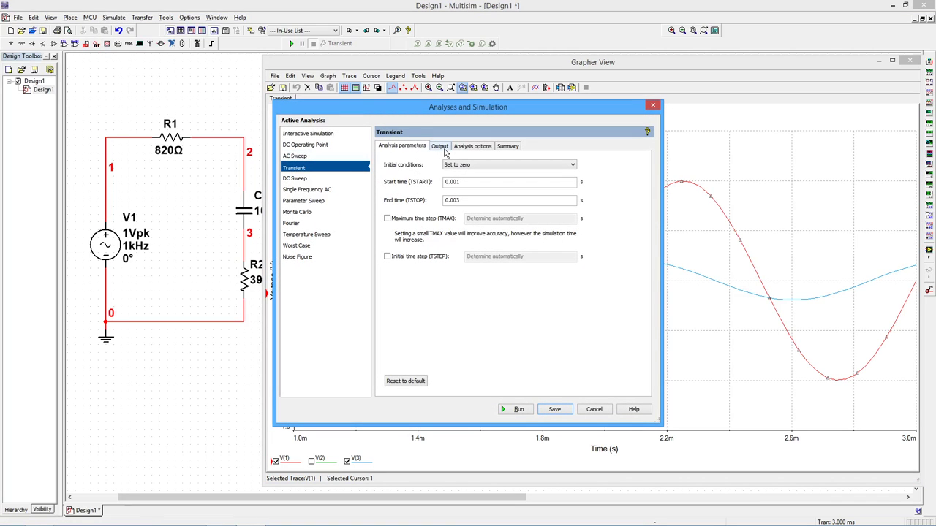
pyautogui.click(441, 147)
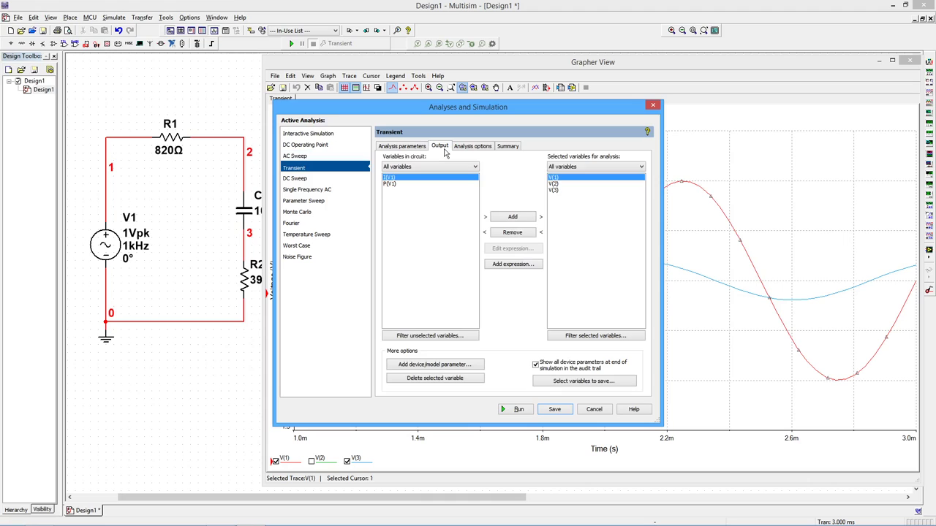
pyautogui.click(511, 264)
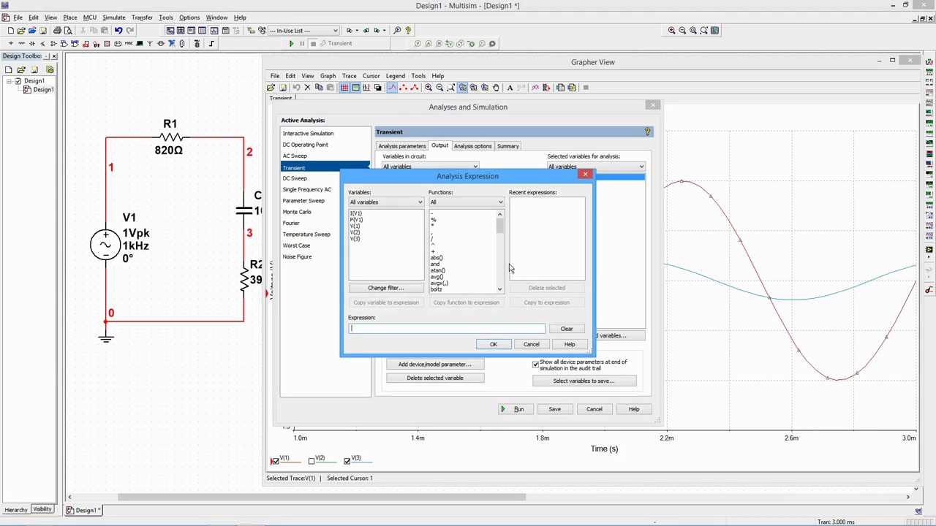
# Build the expression V(1)-V(3) from the V(1) variable, the minus function and V(3).
pyautogui.click(356, 228)
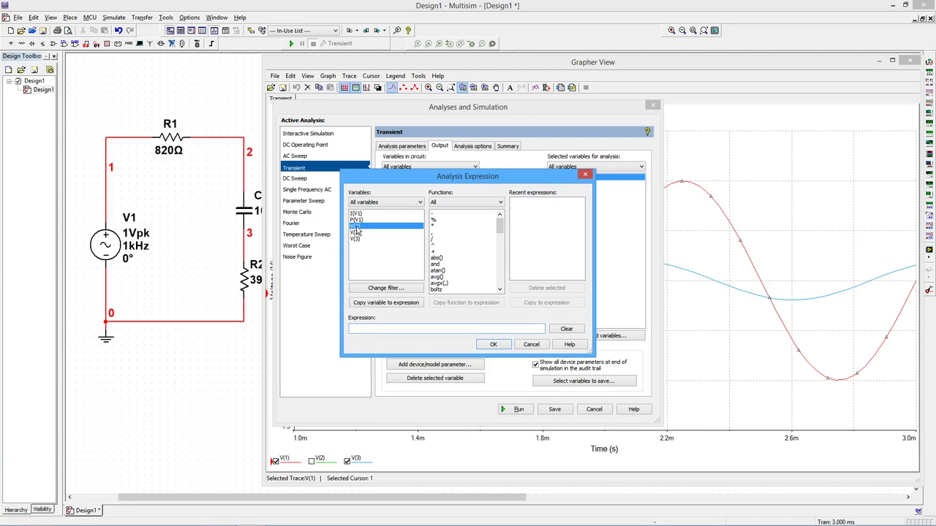
pyautogui.click(375, 306)
pyautogui.click(434, 214)
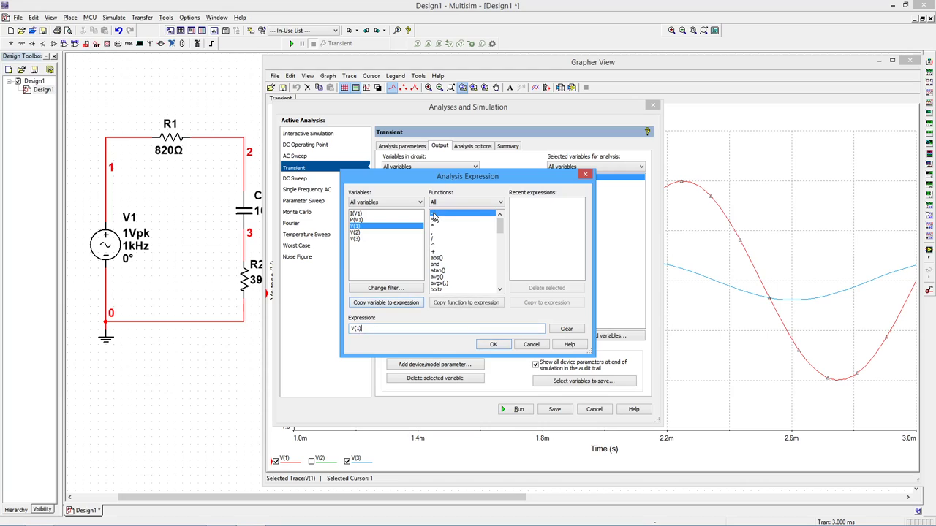
pyautogui.click(461, 303)
pyautogui.click(358, 240)
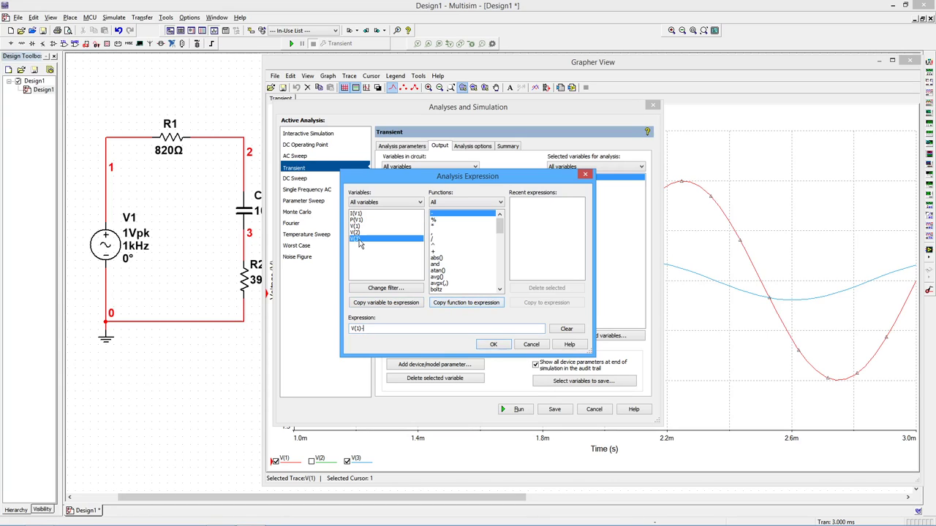
pyautogui.click(380, 302)
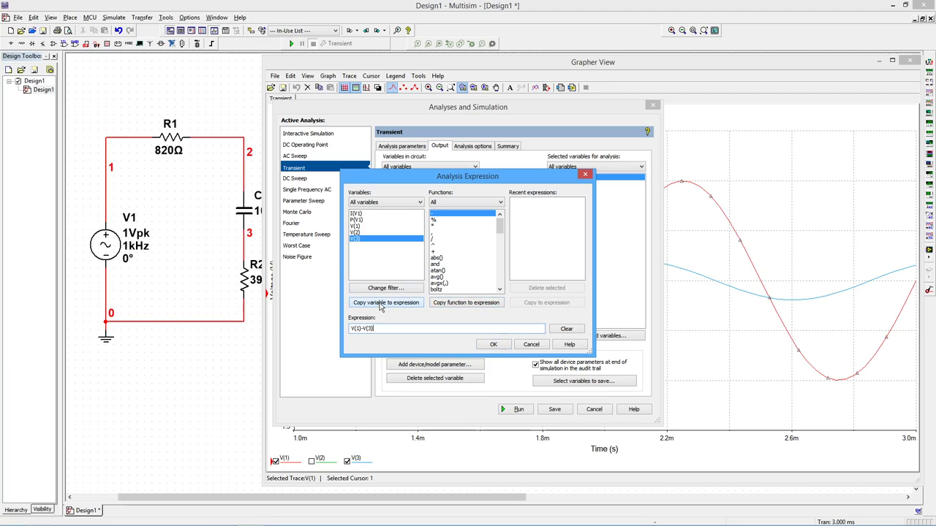
# Add V(1)-V(3) as an output and rerun the transient analysis to plot its trace.
pyautogui.click(493, 346)
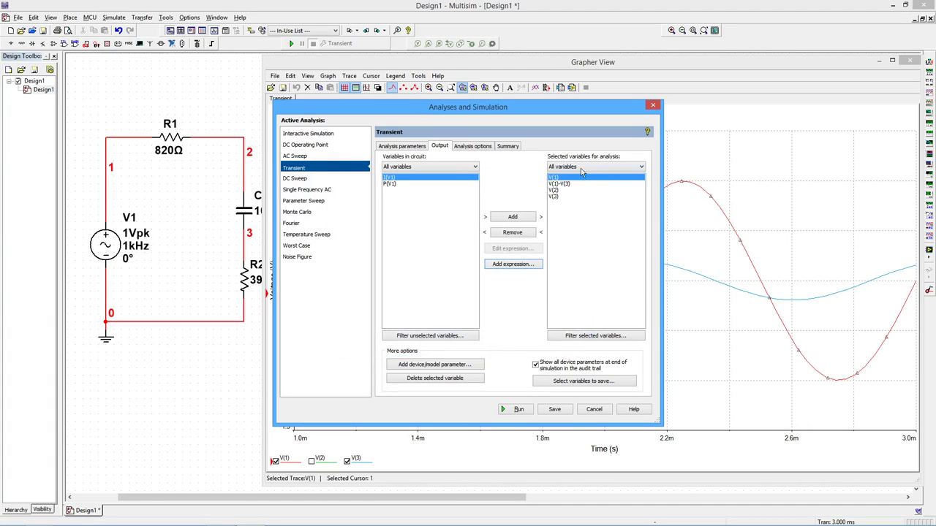
pyautogui.click(582, 184)
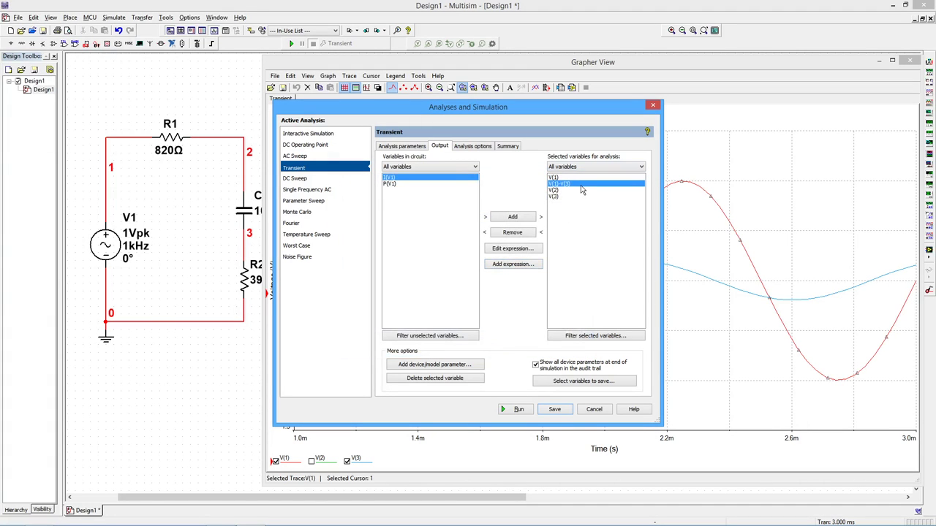
pyautogui.click(517, 410)
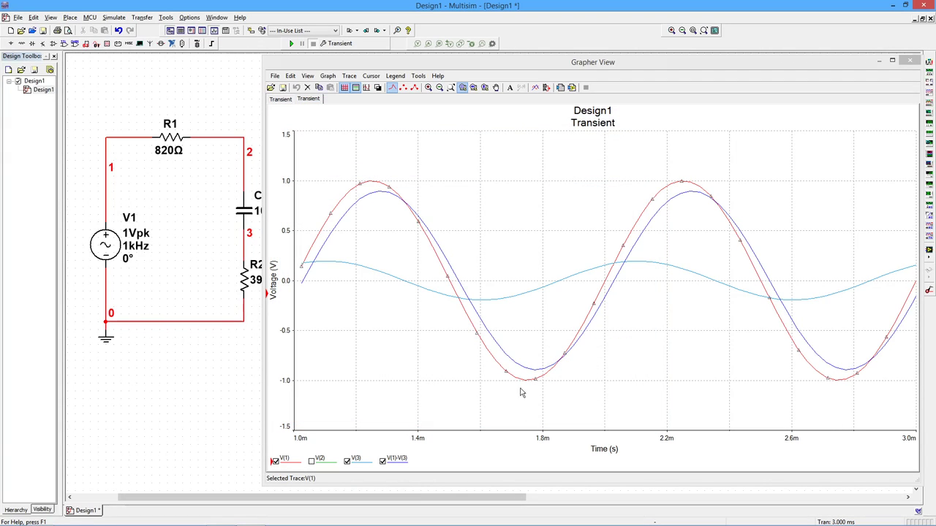
# Select the V(1)-V(3) trace, then exit Grapher View to return to the RC schematic.
pyautogui.click(356, 209)
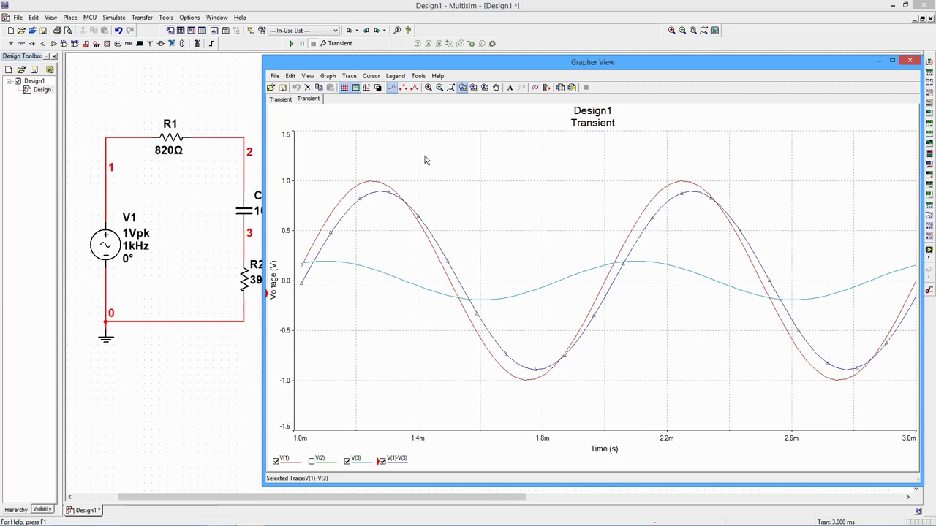
pyautogui.click(291, 77)
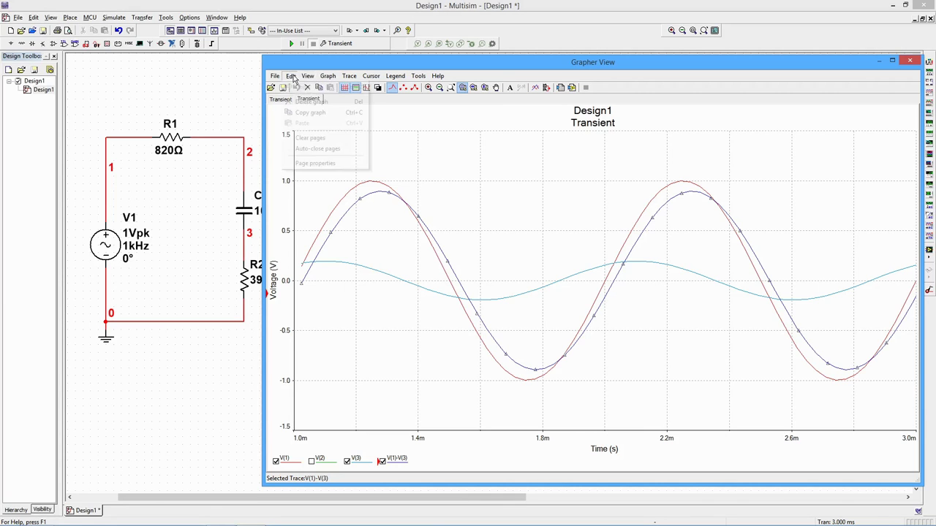
pyautogui.click(275, 76)
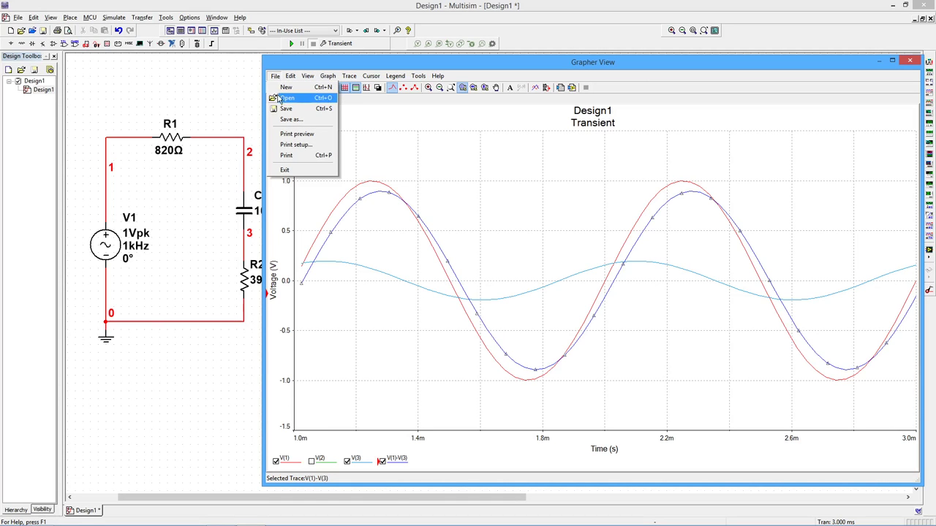
pyautogui.click(287, 172)
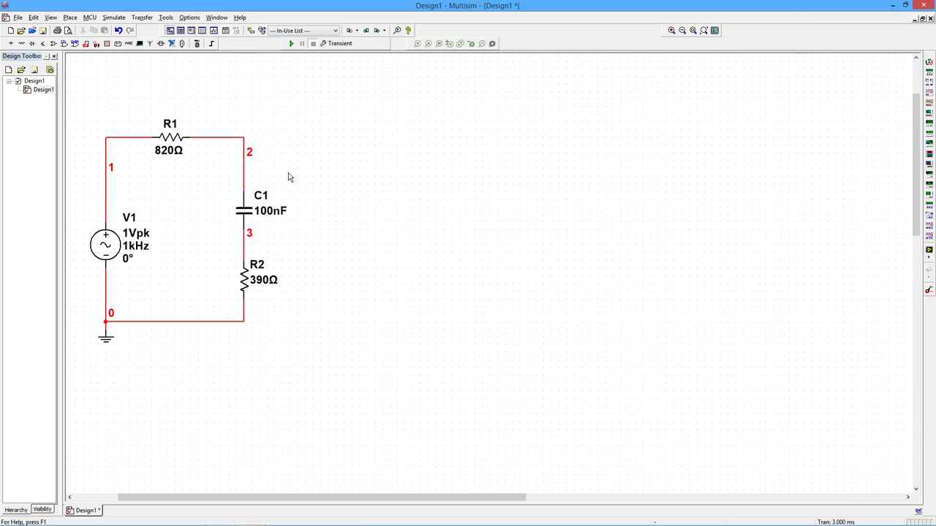